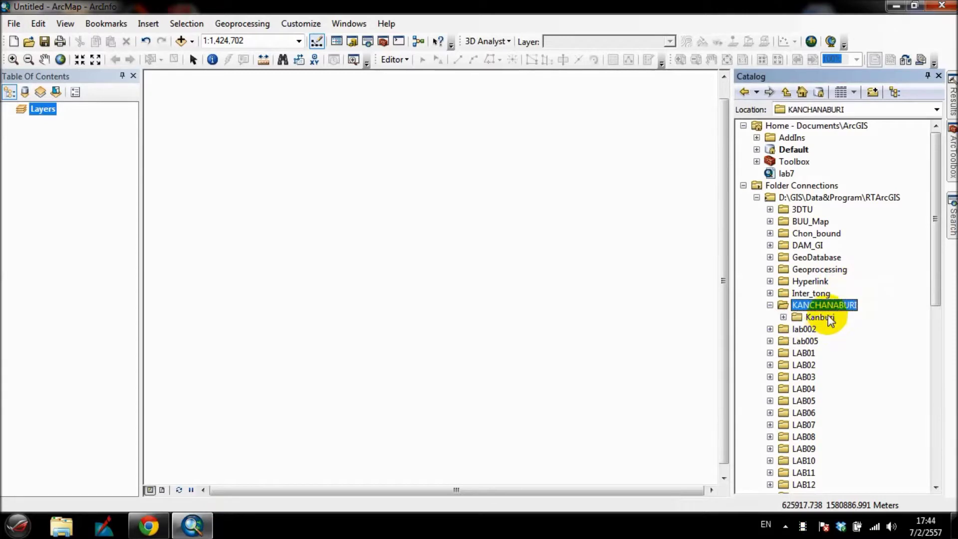
# Step: Add the SPOT and PROVINCE shapefiles from their folders under KANCHANABURI\Kanburi to the map
pyautogui.doubleClick(832, 414)
pyautogui.moveTo(841, 436); pyautogui.dragTo(599, 405)
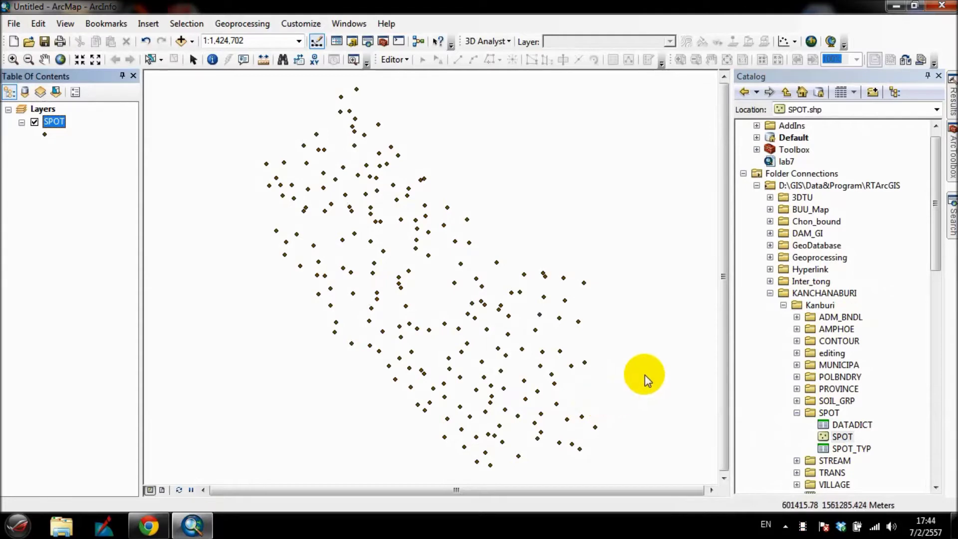
pyautogui.doubleClick(844, 389)
pyautogui.click(852, 413)
pyautogui.moveTo(853, 413); pyautogui.dragTo(588, 370)
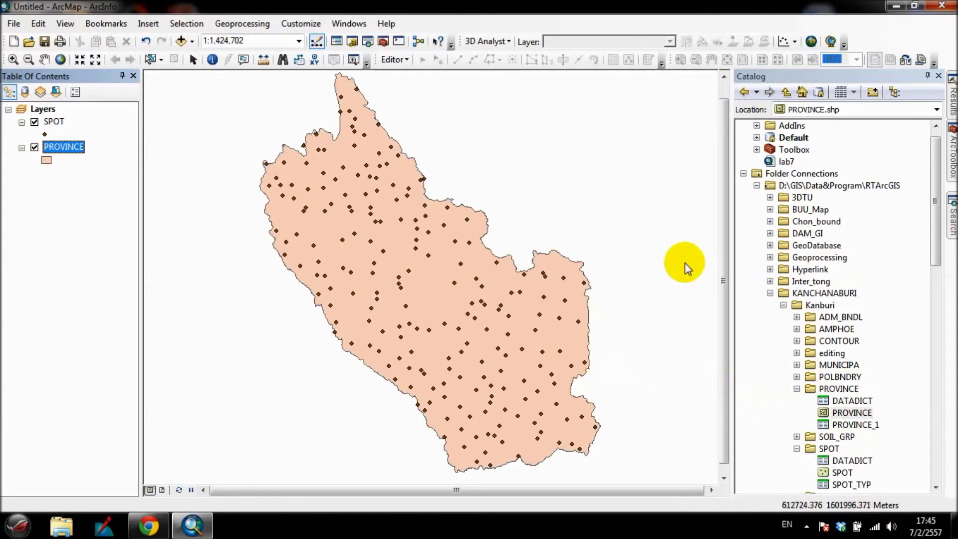
# Step: Start the Spatial Analyst IDW interpolation tool with SPOT as input point features and ELEVATION as the Z value field
pyautogui.click(953, 160)
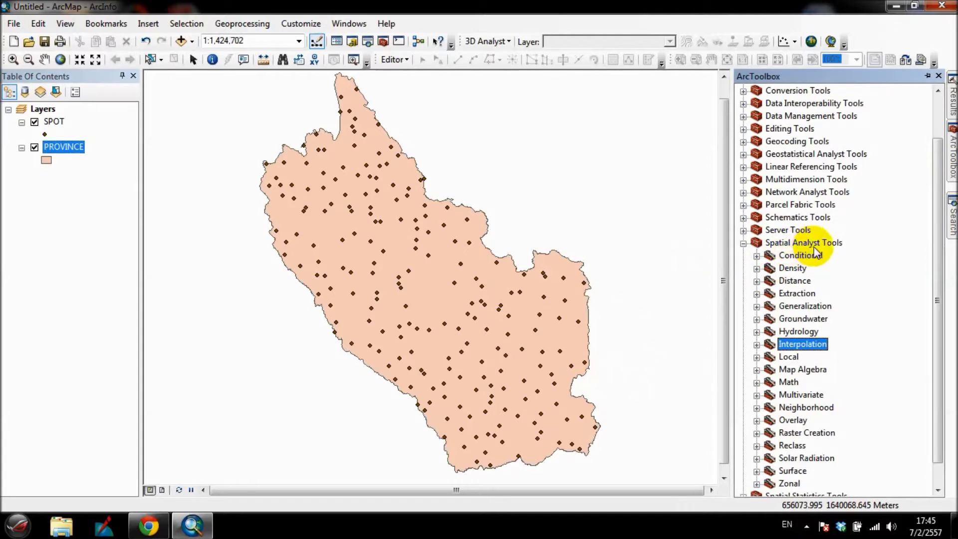
pyautogui.doubleClick(802, 344)
pyautogui.doubleClick(801, 357)
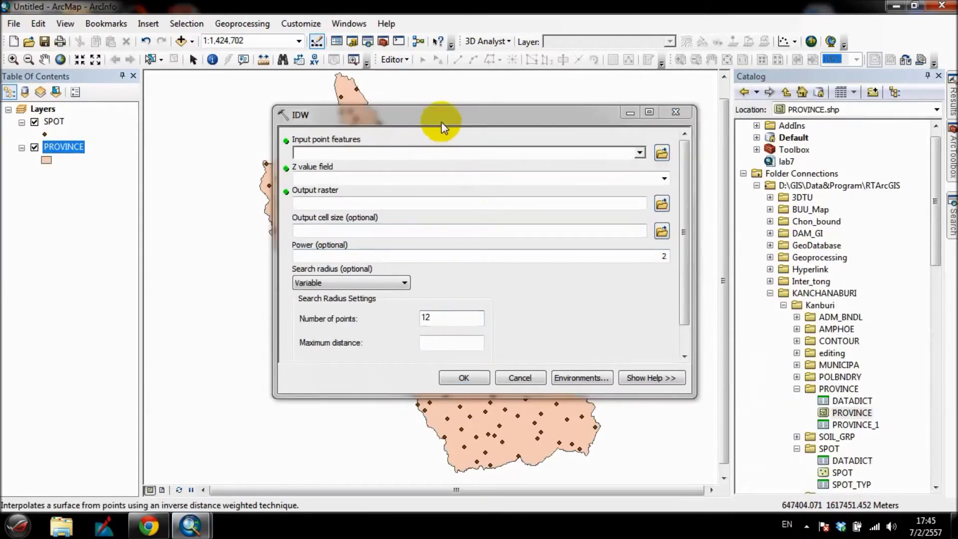
pyautogui.moveTo(441, 122); pyautogui.dragTo(362, 109)
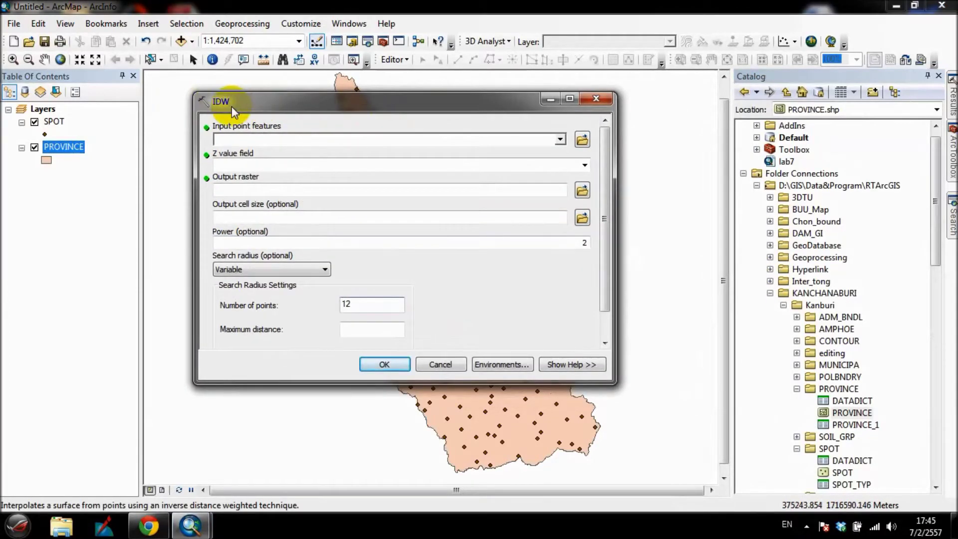
pyautogui.click(561, 139)
pyautogui.click(257, 154)
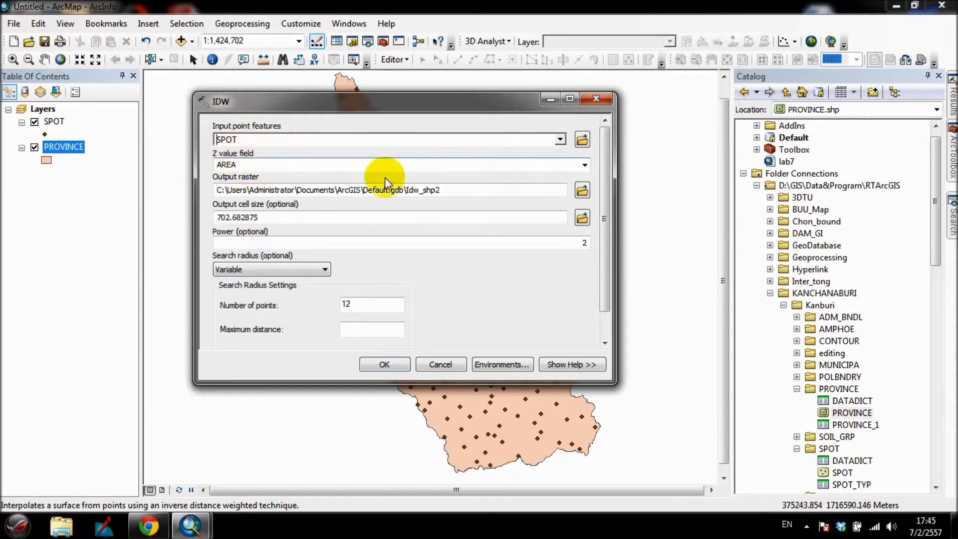
pyautogui.click(584, 165)
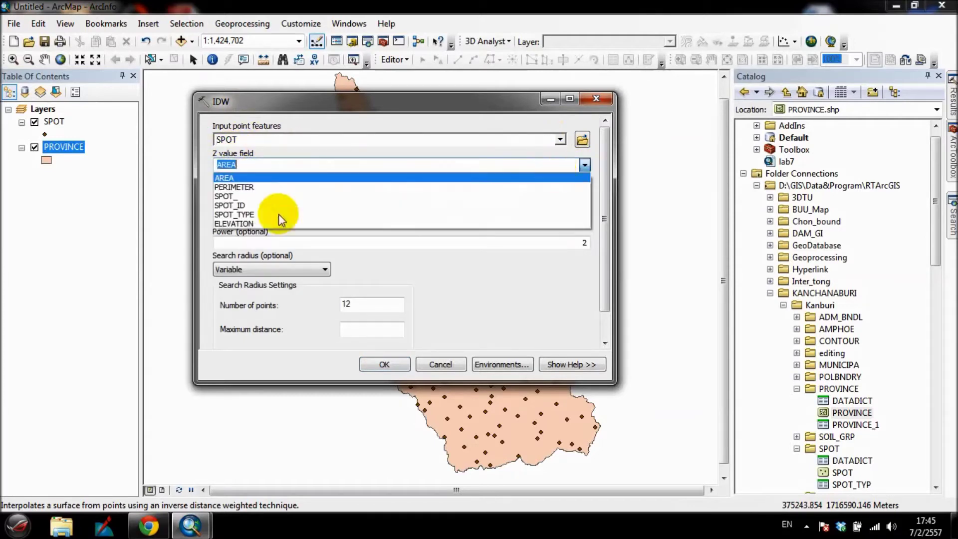
pyautogui.click(260, 224)
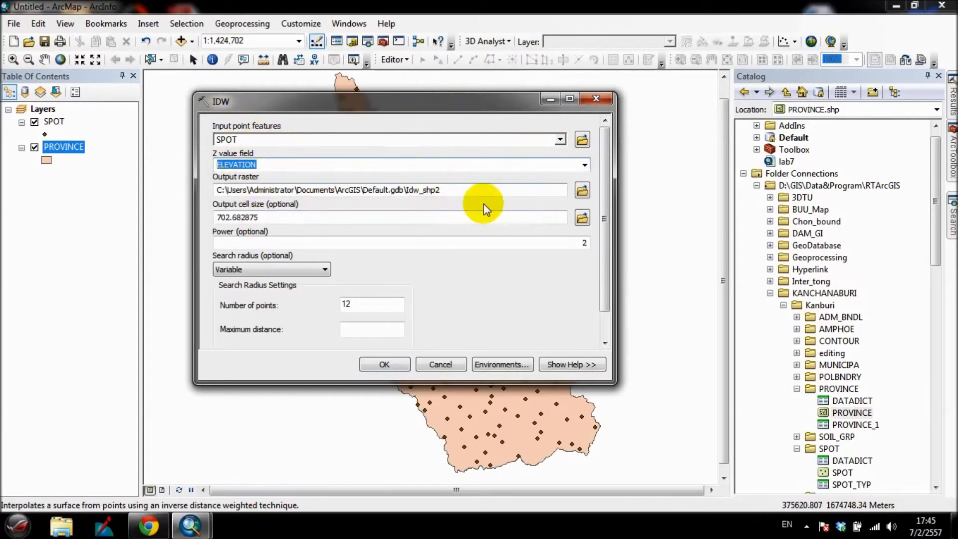
# Step: Set the IDW output raster to IDW in the RTArcGIS Lab005 folder and the output cell size to 40
pyautogui.click(581, 190)
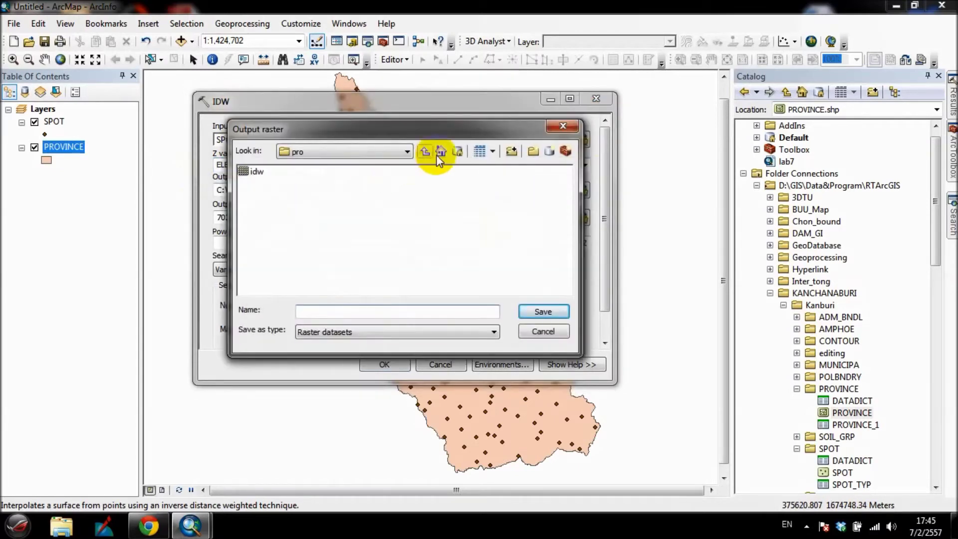
pyautogui.click(424, 154)
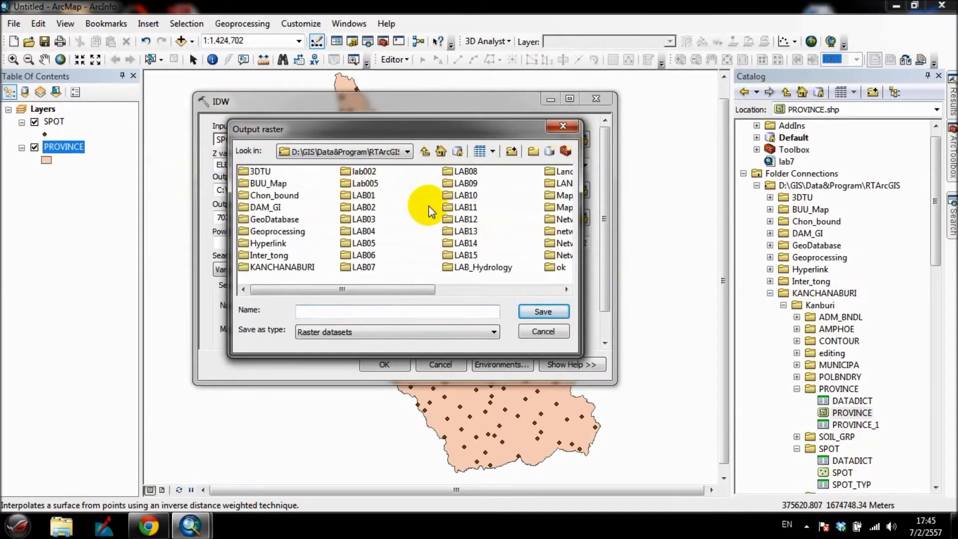
pyautogui.doubleClick(364, 183)
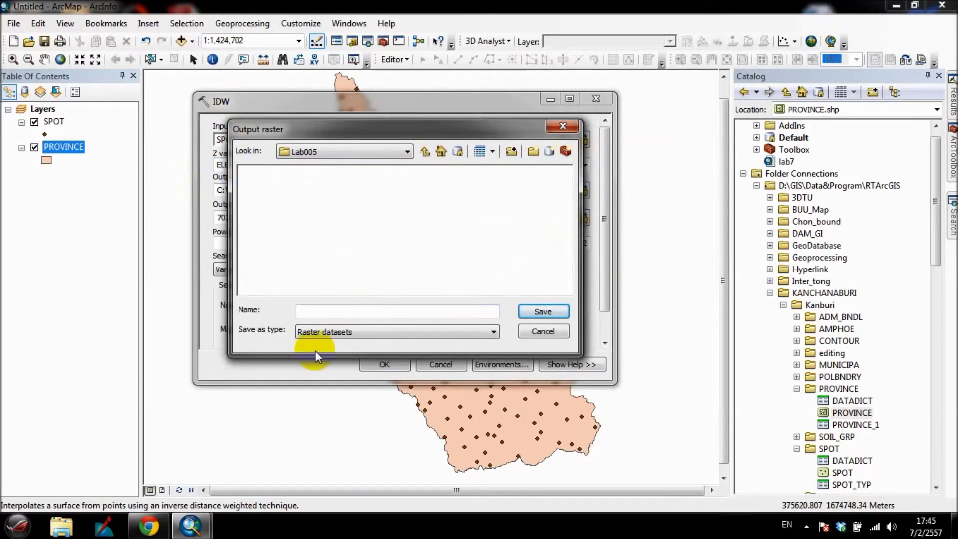
pyautogui.click(330, 314)
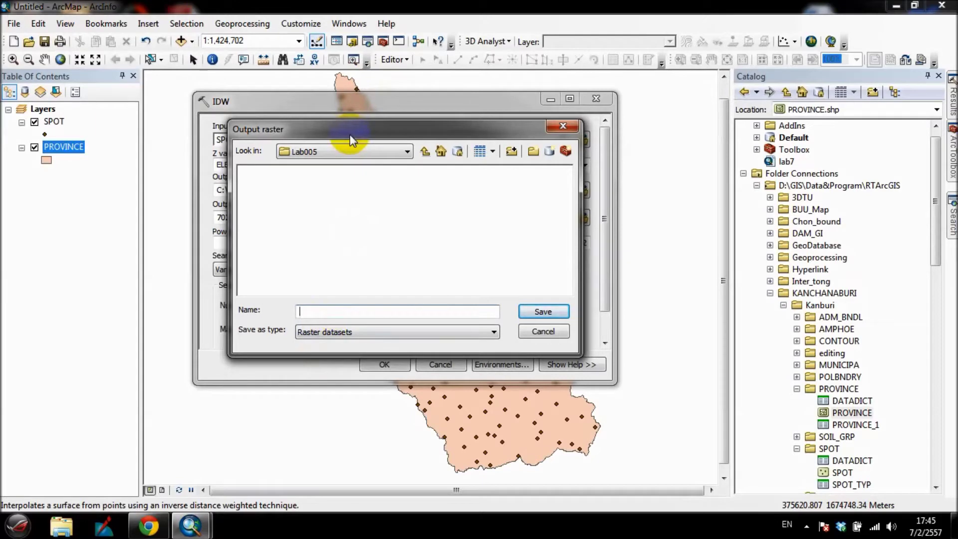
pyautogui.write('IDW')
pyautogui.click(544, 312)
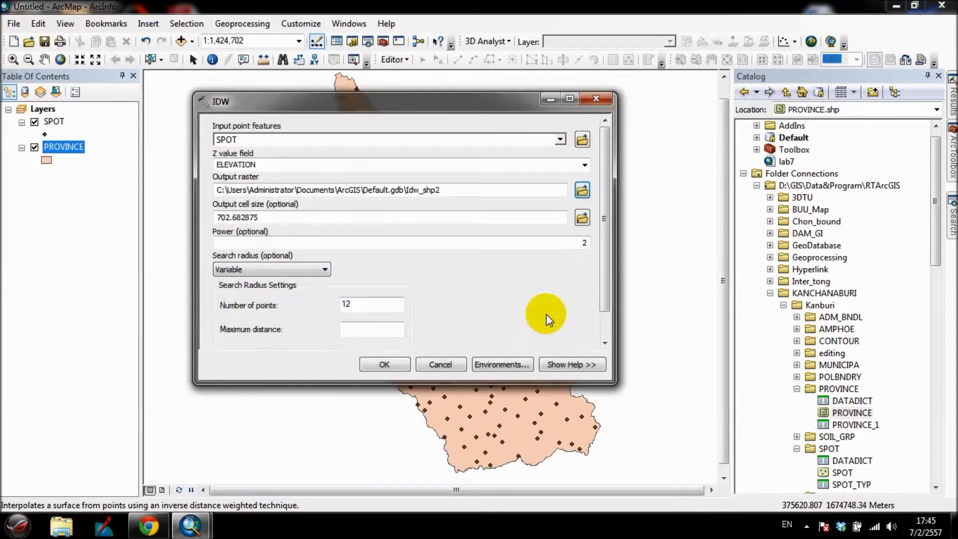
pyautogui.doubleClick(303, 220)
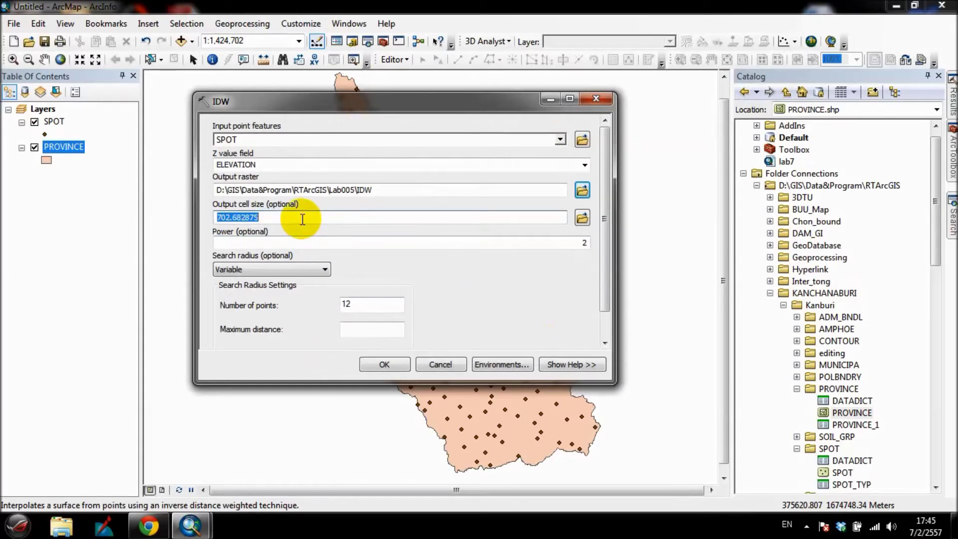
pyautogui.write('40')
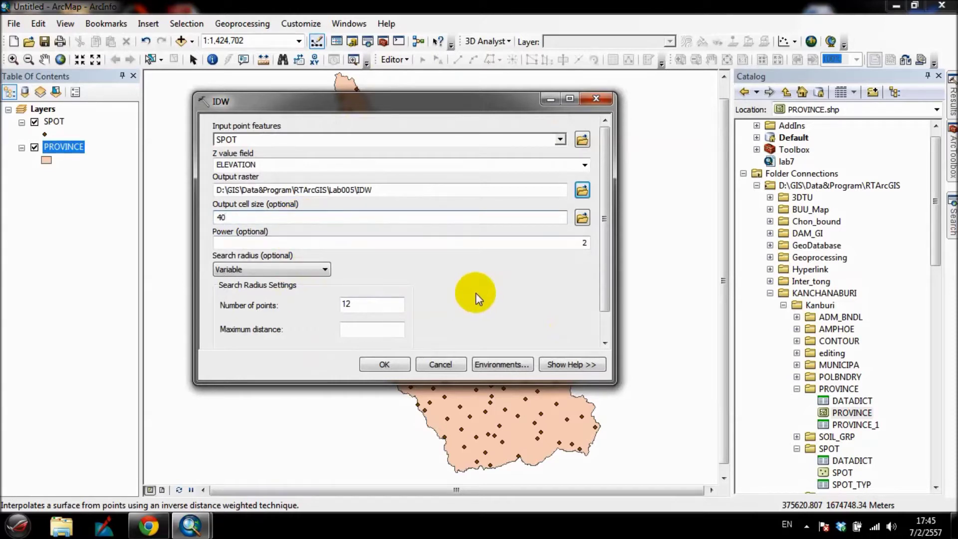
# Step: Set the processing extent in the IDW environment settings to Same as layer PROVINCE
pyautogui.click(502, 364)
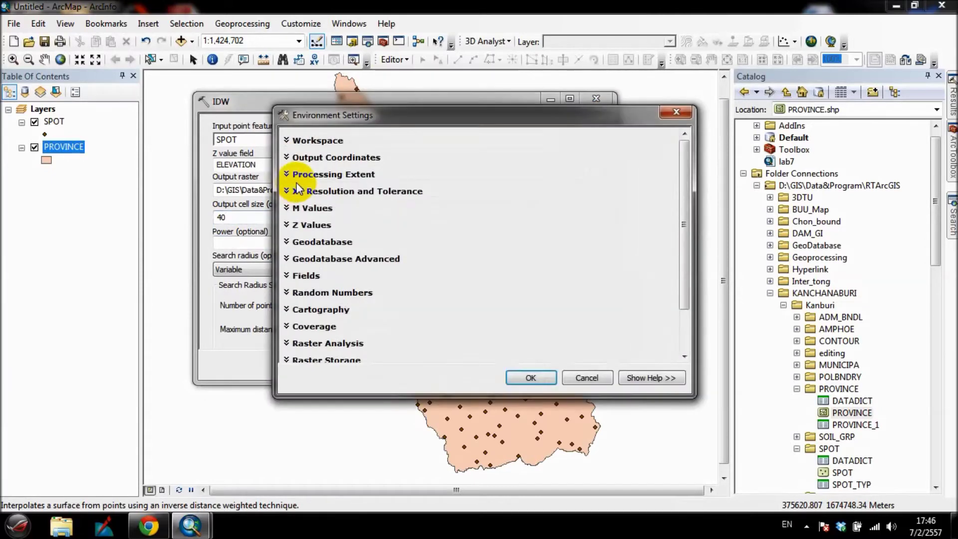
pyautogui.click(330, 175)
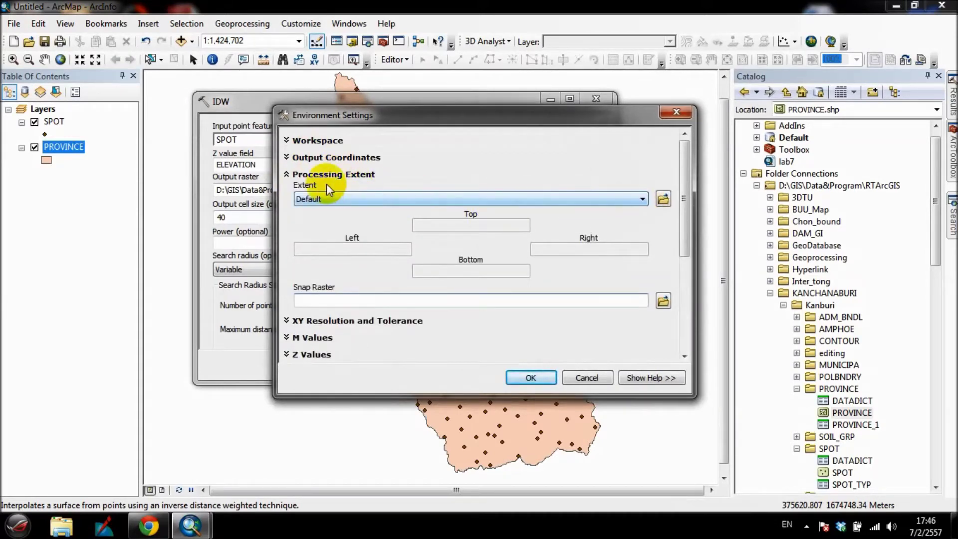
pyautogui.click(641, 199)
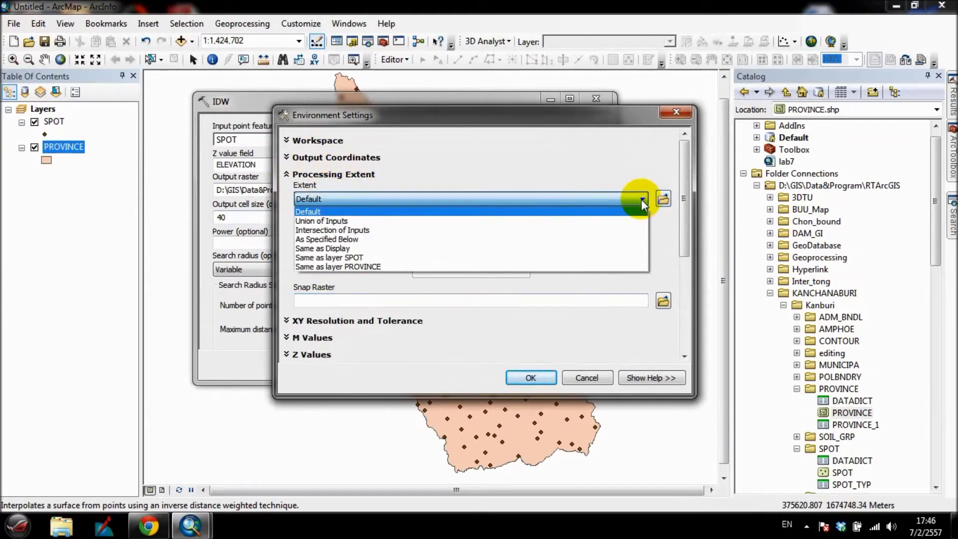
pyautogui.click(358, 267)
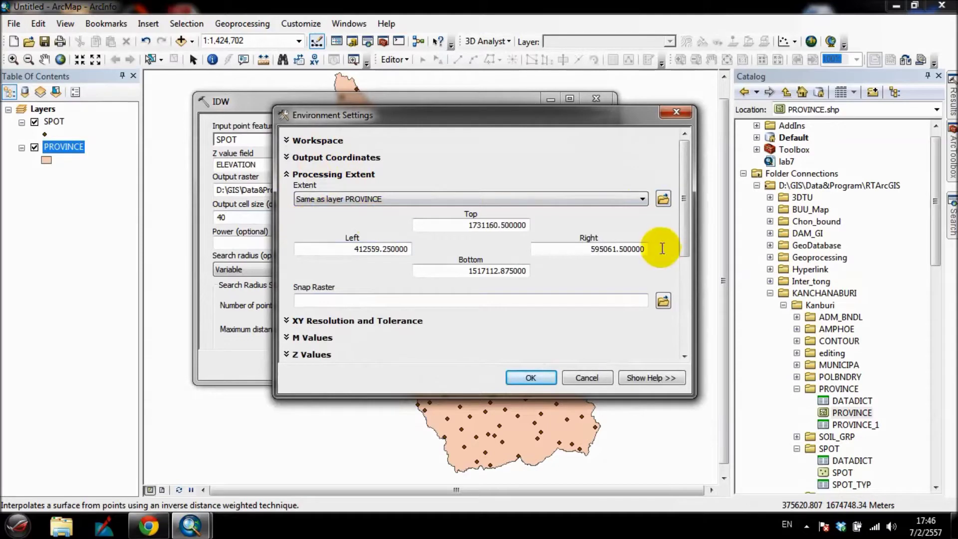
# Step: Set the raster analysis mask to PROVINCE and accept the environment settings
pyautogui.moveTo(685, 227); pyautogui.dragTo(690, 314)
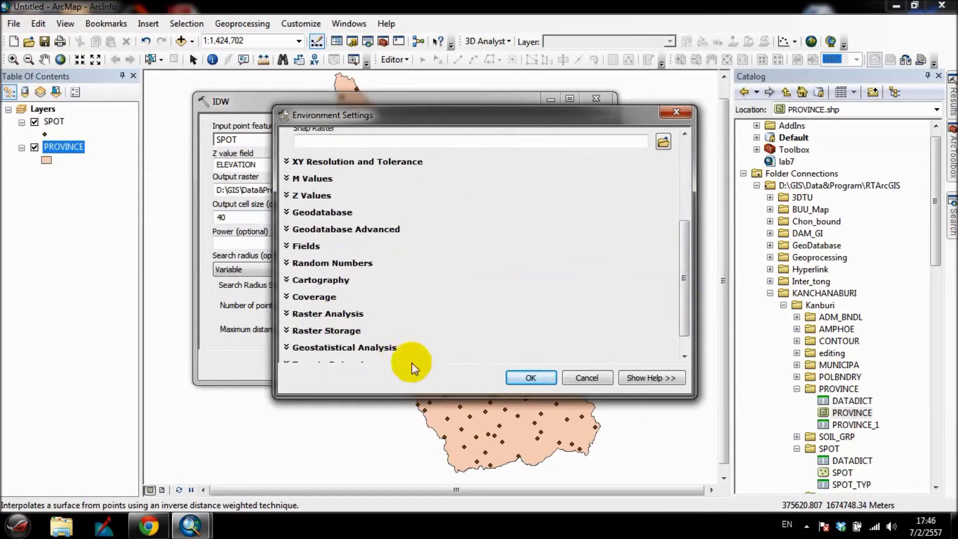
pyautogui.moveTo(682, 268); pyautogui.dragTo(684, 291)
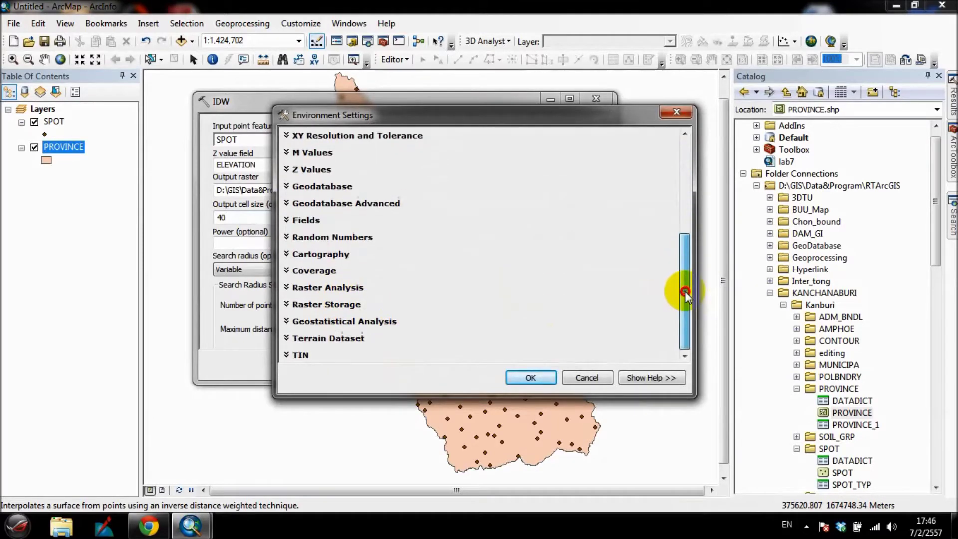
pyautogui.click(334, 292)
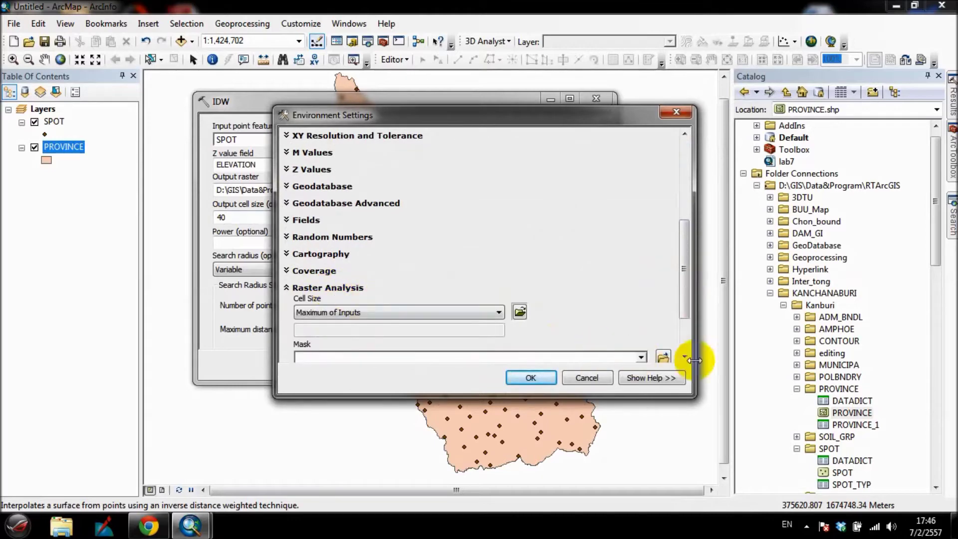
pyautogui.moveTo(679, 270); pyautogui.dragTo(684, 302)
pyautogui.click(641, 299)
pyautogui.click(549, 325)
pyautogui.click(532, 378)
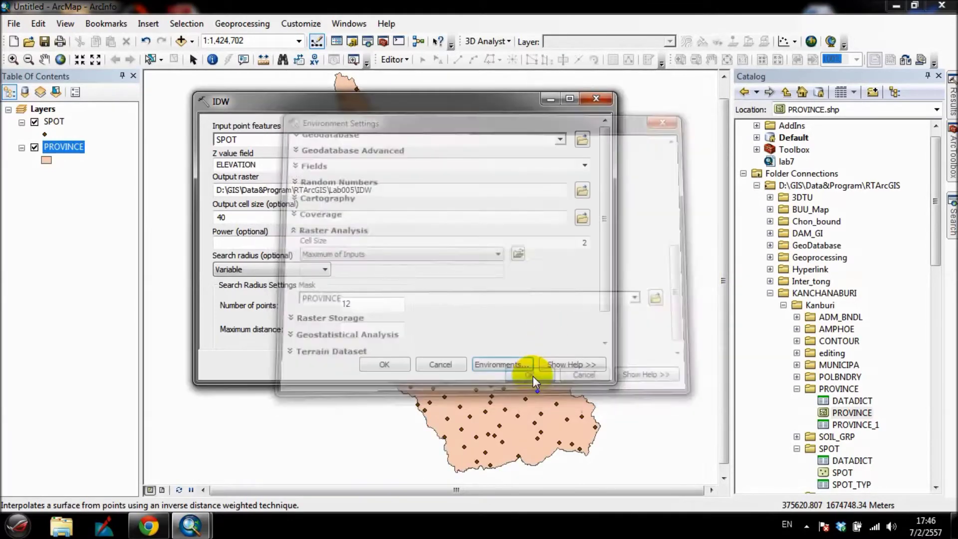
# Step: Run the IDW interpolation and hide the PROVINCE and SPOT layers
pyautogui.click(384, 365)
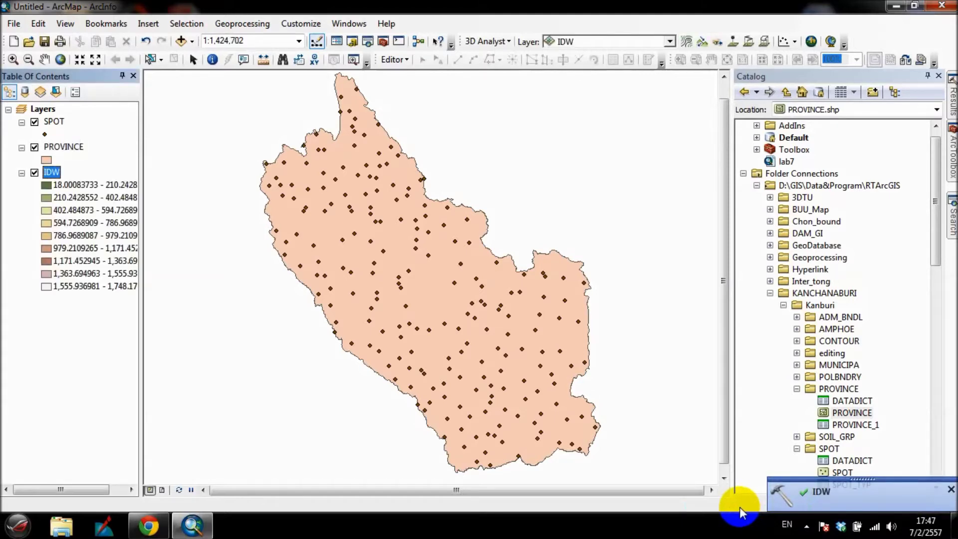
pyautogui.click(34, 147)
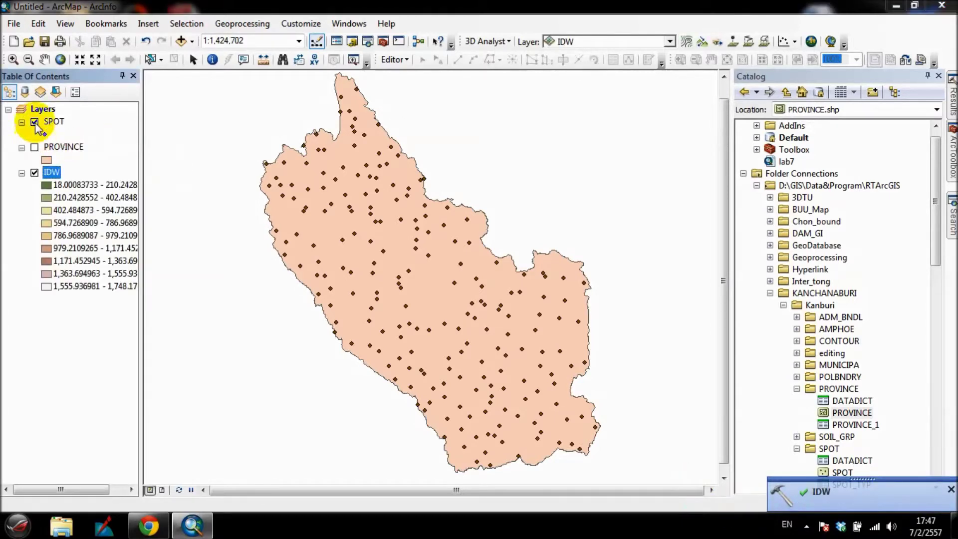
pyautogui.click(34, 122)
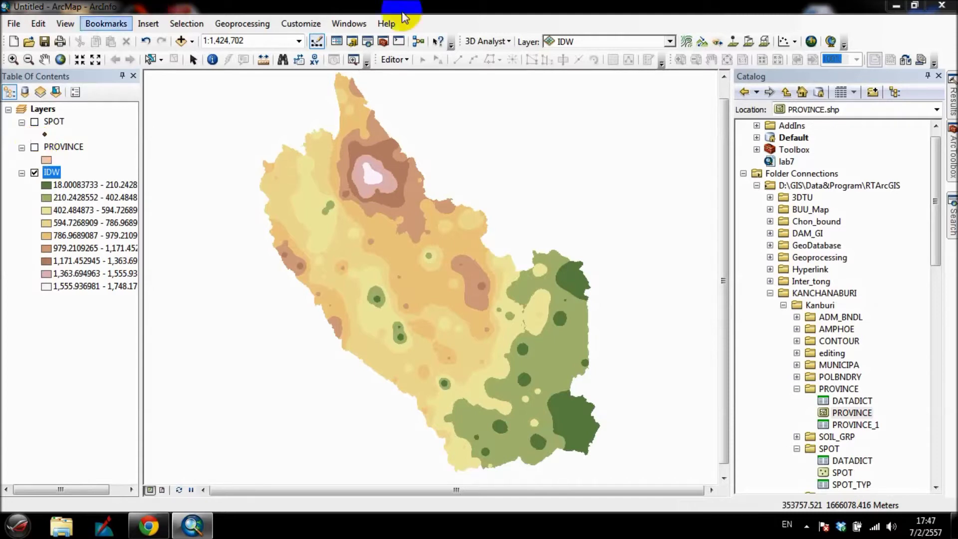
# Step: Start the Natural Neighbor interpolation tool with SPOT as input point features and ELEVATION as the Z value field
pyautogui.click(951, 157)
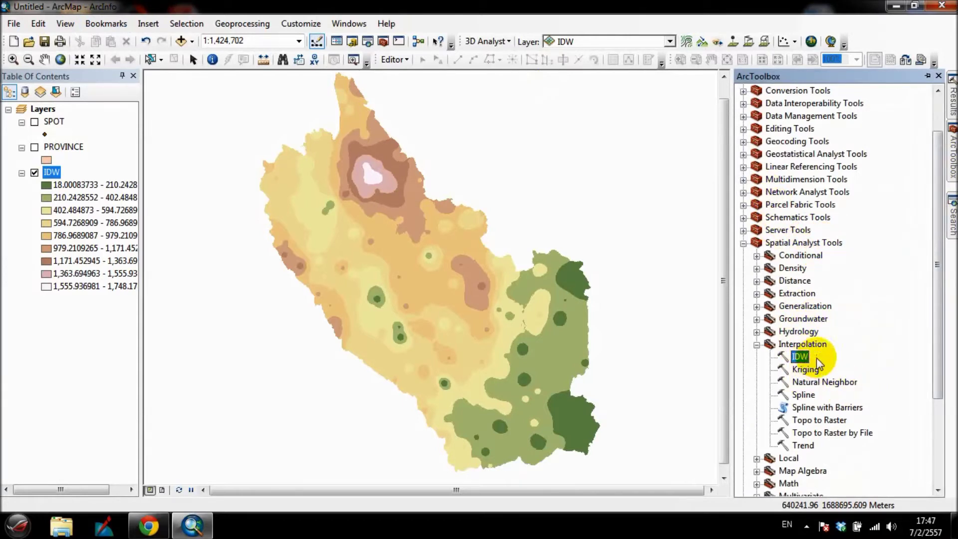
pyautogui.click(831, 386)
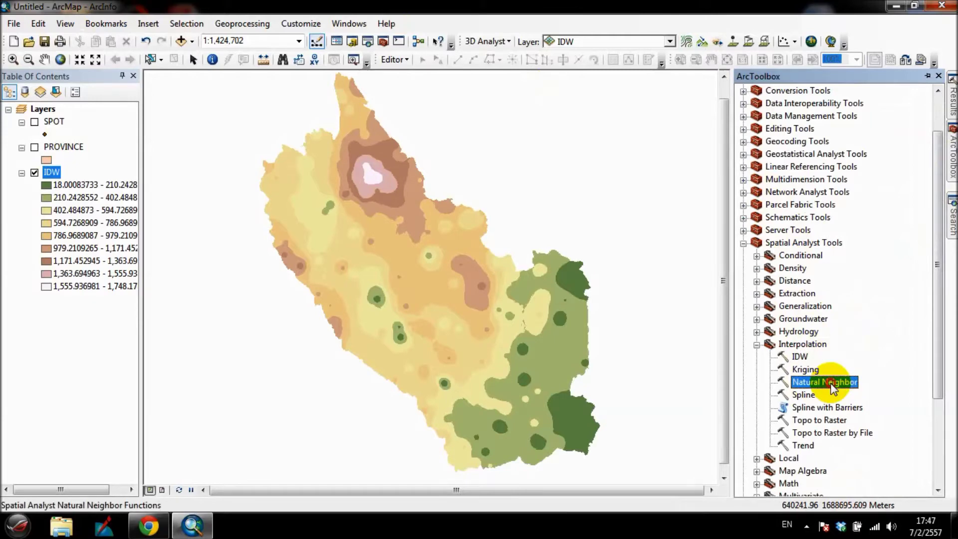
pyautogui.doubleClick(831, 384)
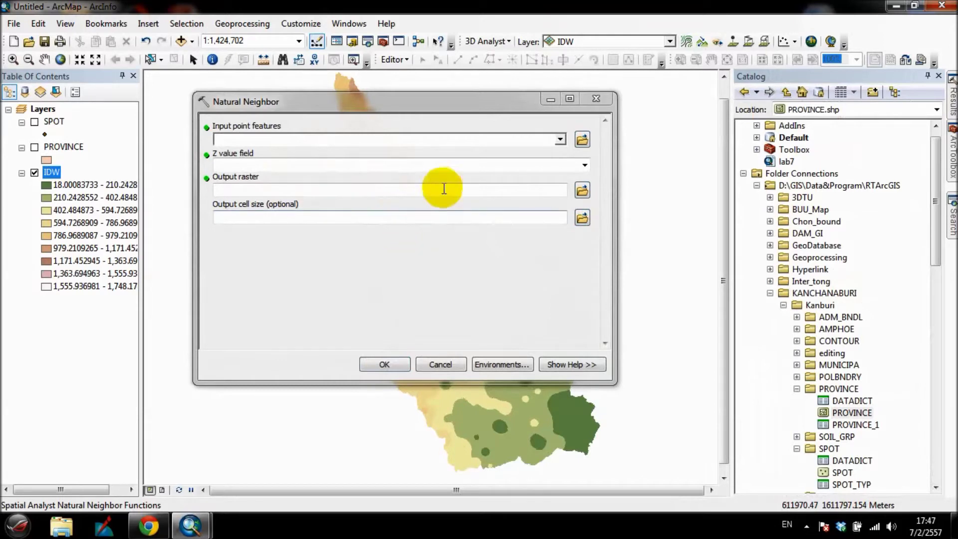
pyautogui.click(560, 139)
pyautogui.click(253, 154)
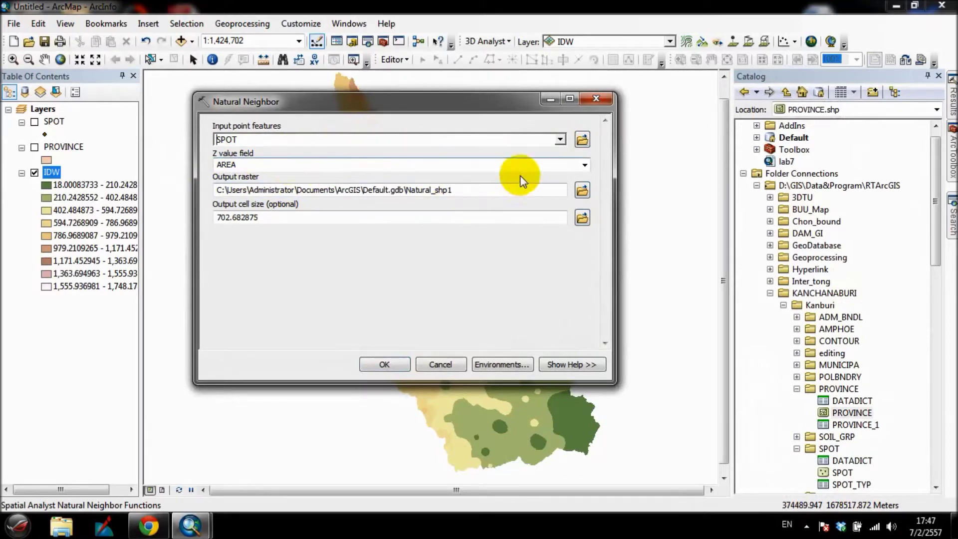
pyautogui.click(585, 166)
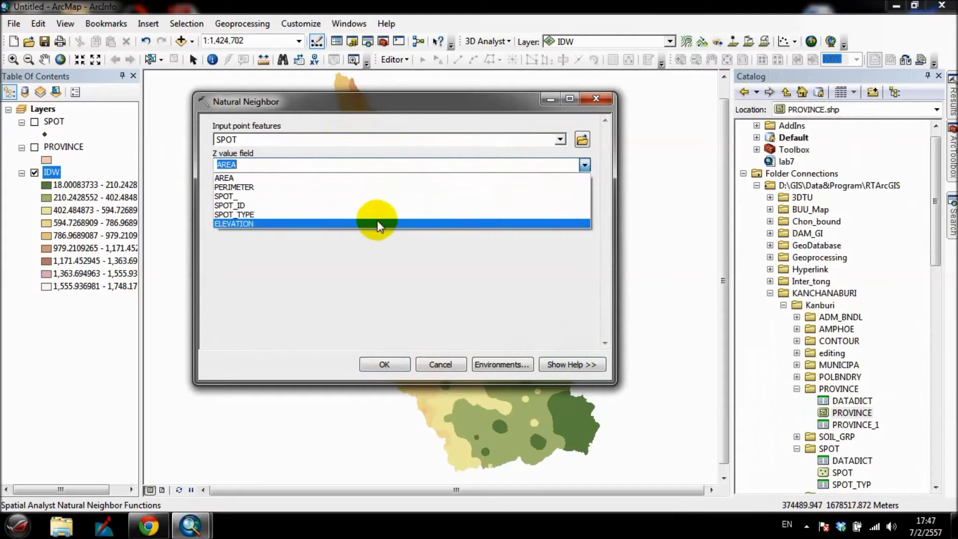
pyautogui.click(378, 223)
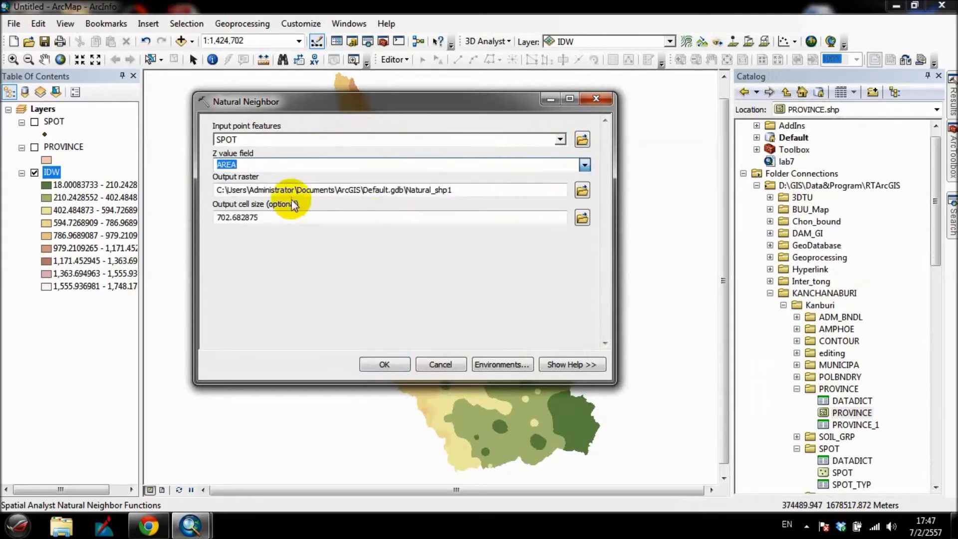
# Step: Set the Natural Neighbor output raster to Natural in the Lab005 folder with an output cell size of 40
pyautogui.click(580, 191)
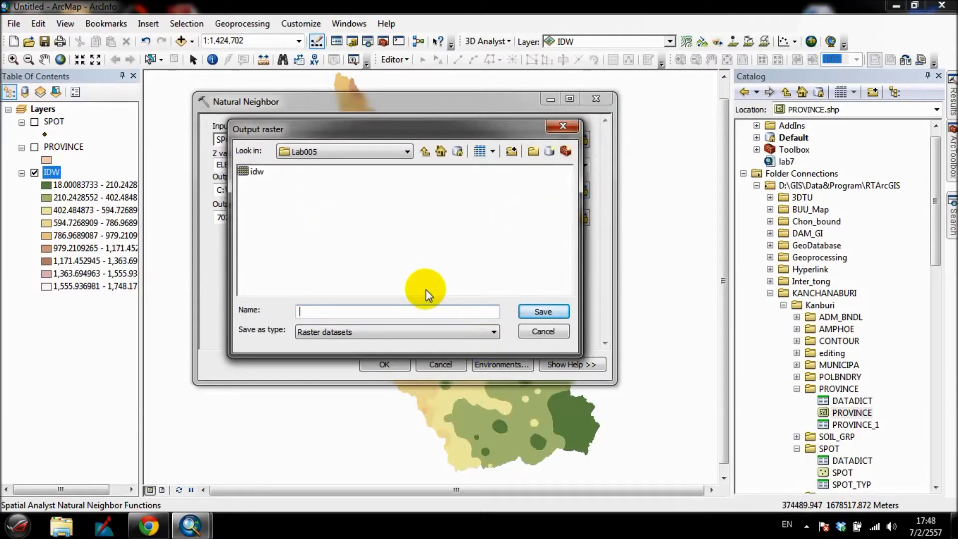
pyautogui.write('Natural')
pyautogui.click(549, 313)
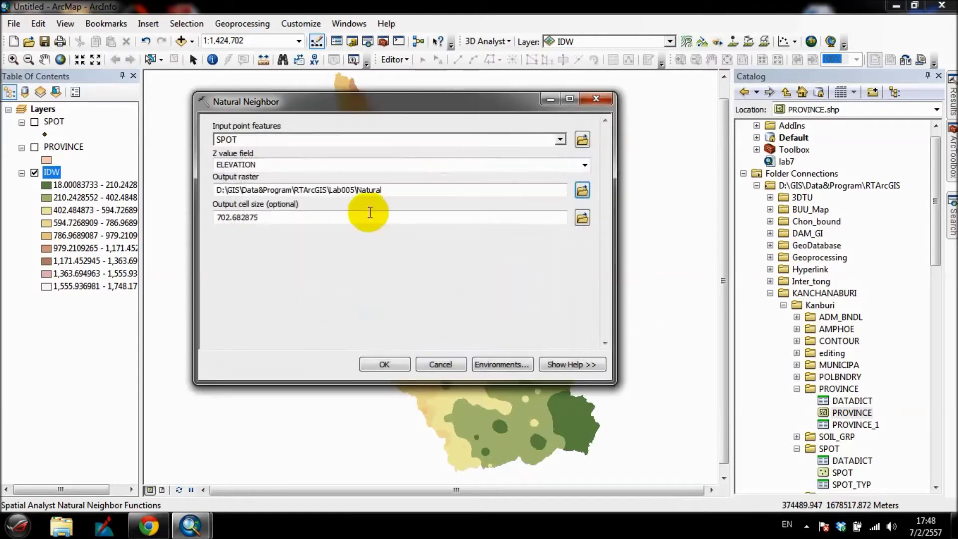
pyautogui.doubleClick(327, 217)
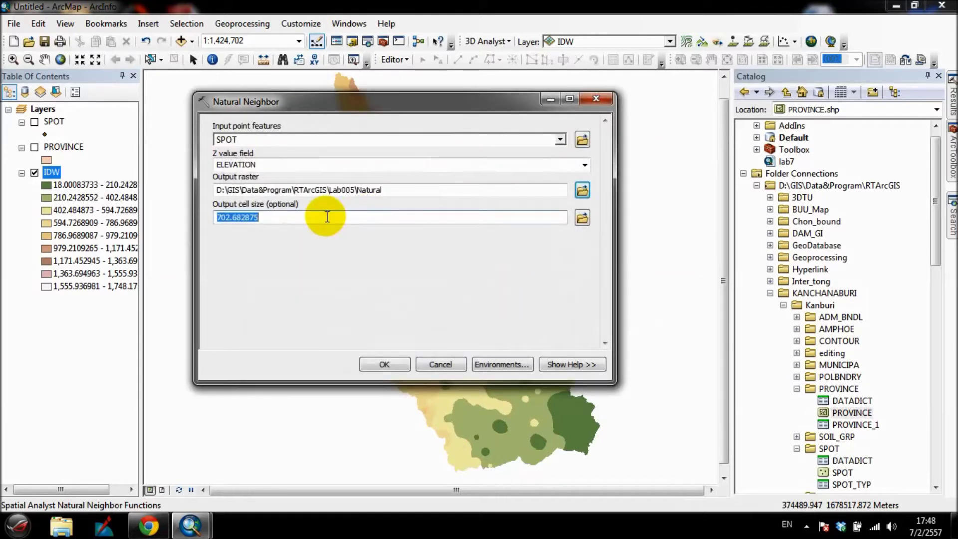
pyautogui.write('40')
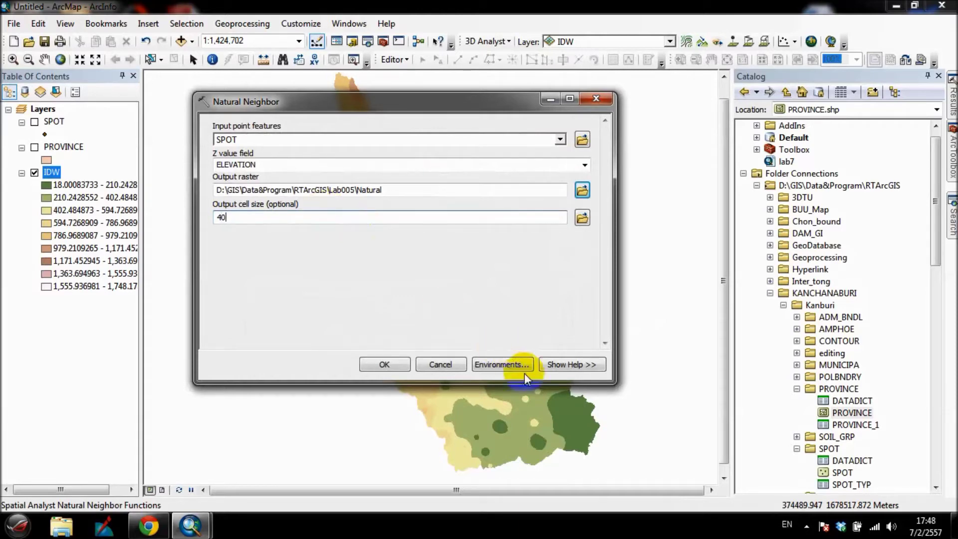
# Step: Set the processing extent in the Natural Neighbor environment settings to Same as layer PROVINCE
pyautogui.click(513, 367)
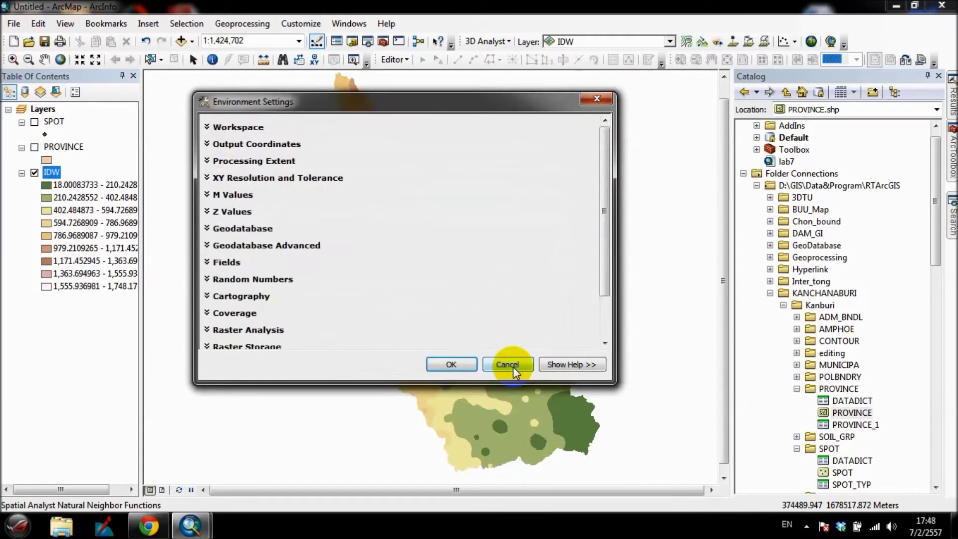
pyautogui.click(259, 166)
pyautogui.click(544, 184)
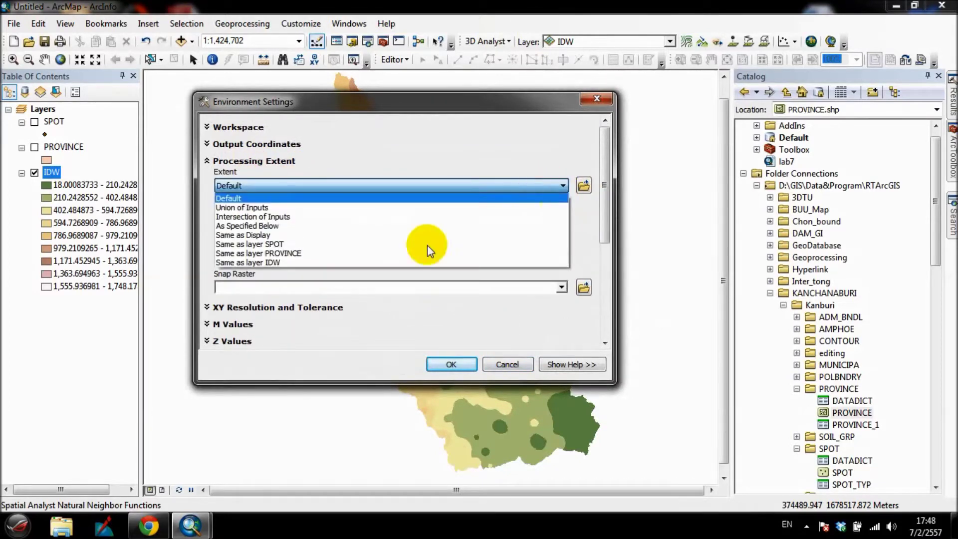
pyautogui.click(384, 254)
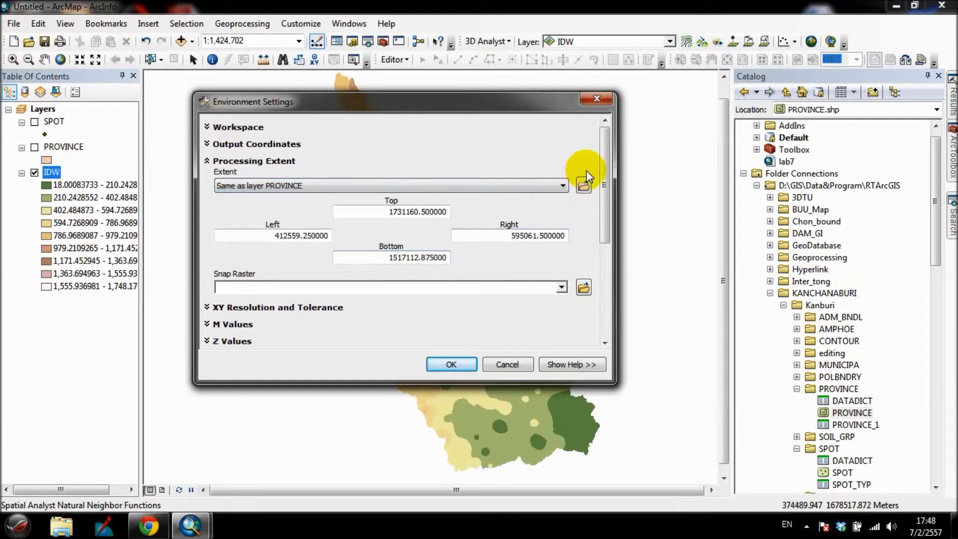
# Step: Set the raster analysis mask to PROVINCE for the Natural Neighbor tool and accept the environment settings
pyautogui.moveTo(605, 184); pyautogui.dragTo(606, 275)
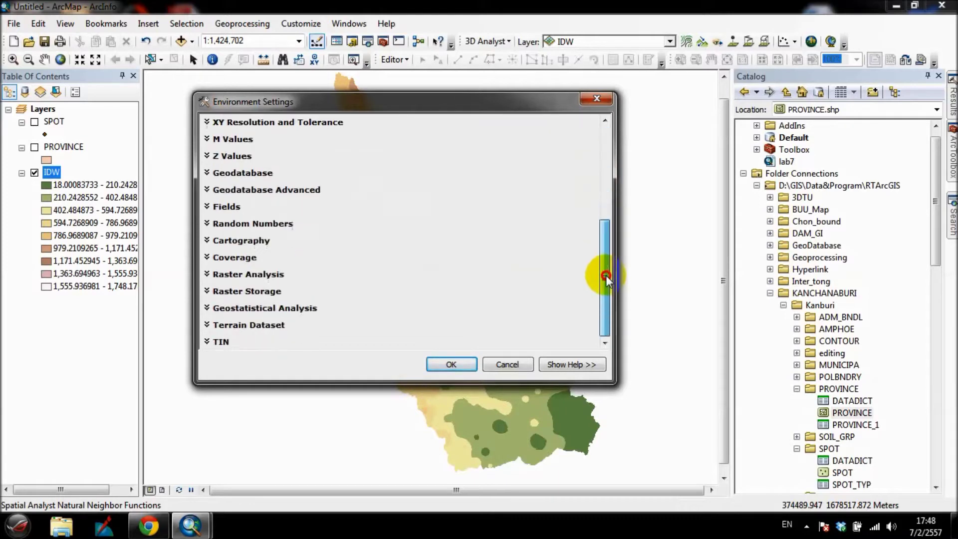
pyautogui.click(272, 279)
pyautogui.click(562, 343)
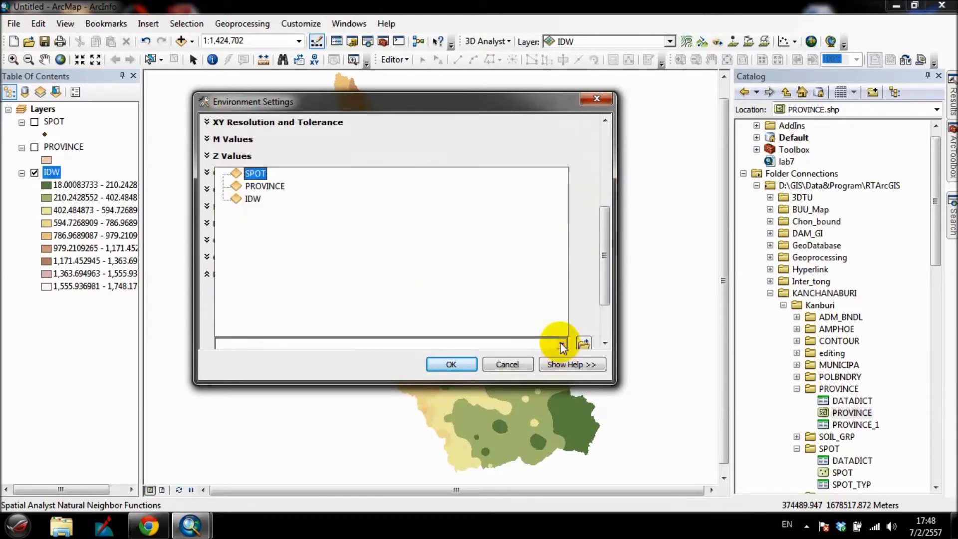
pyautogui.click(263, 186)
pyautogui.click(453, 363)
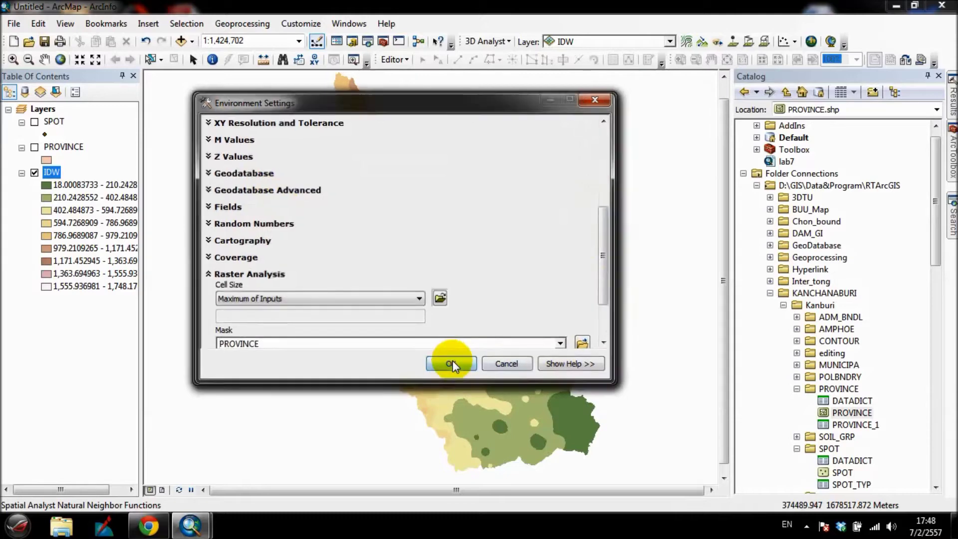
# Step: Run the Natural Neighbor interpolation and hide the IDW and Natural layers after viewing the result
pyautogui.click(393, 360)
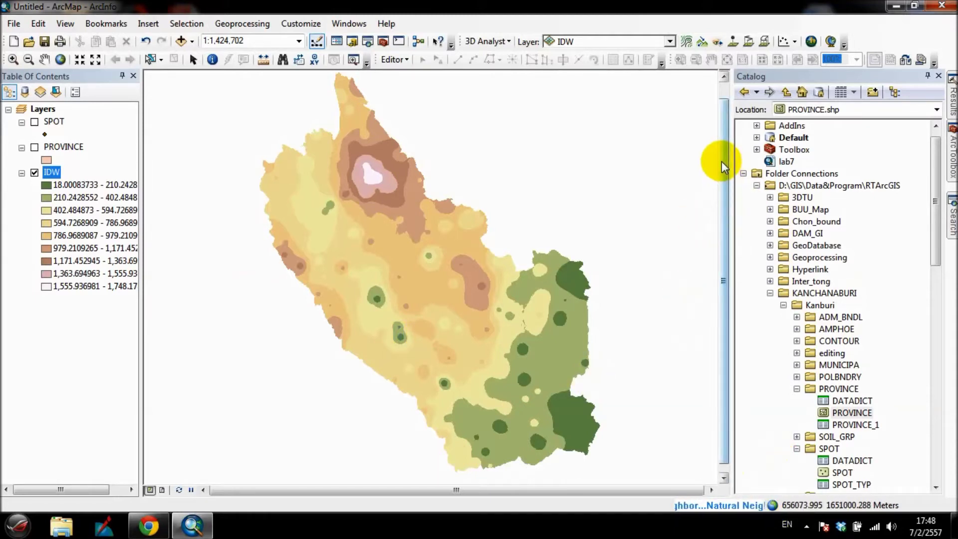
pyautogui.click(51, 173)
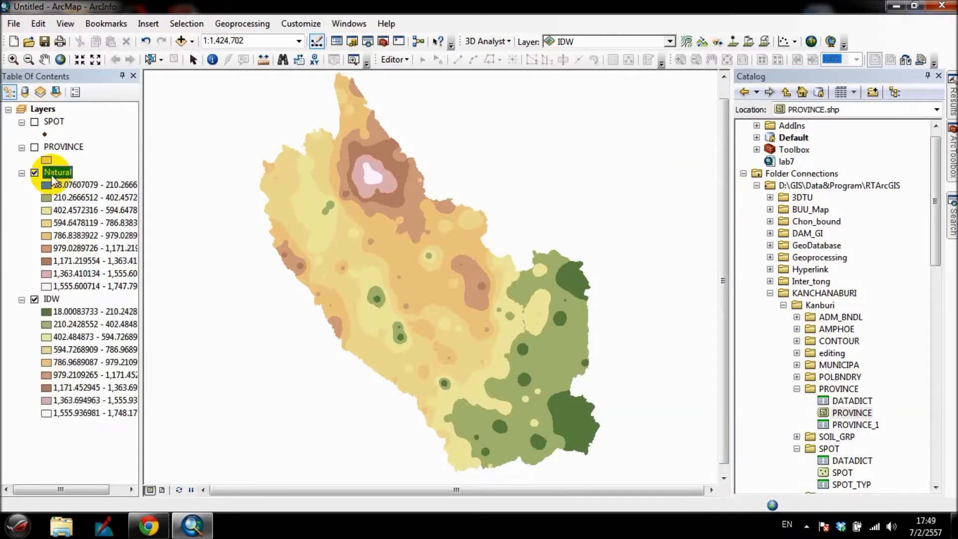
pyautogui.click(36, 300)
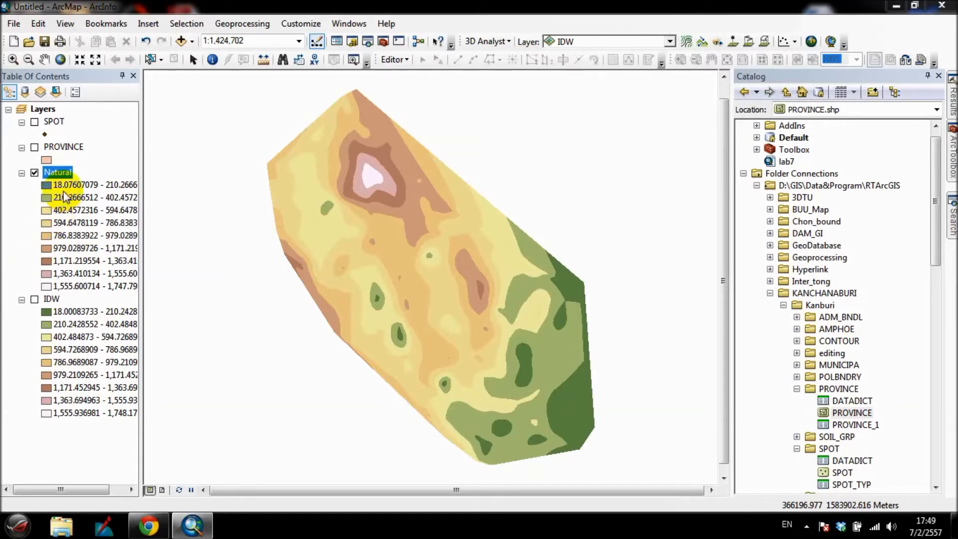
pyautogui.click(34, 172)
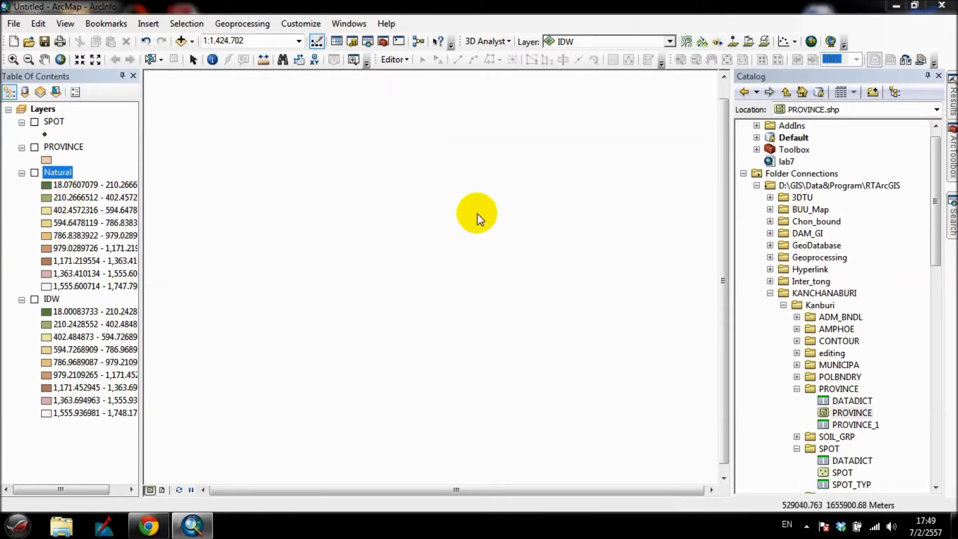
# Step: Start the Spline interpolation tool with SPOT as input point features and ELEVATION as the Z value field
pyautogui.click(952, 161)
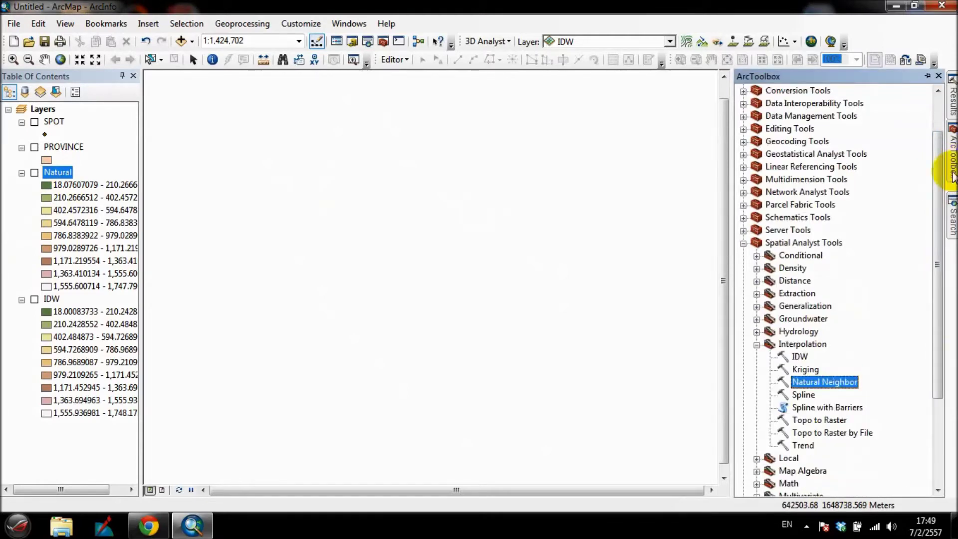
pyautogui.doubleClick(803, 395)
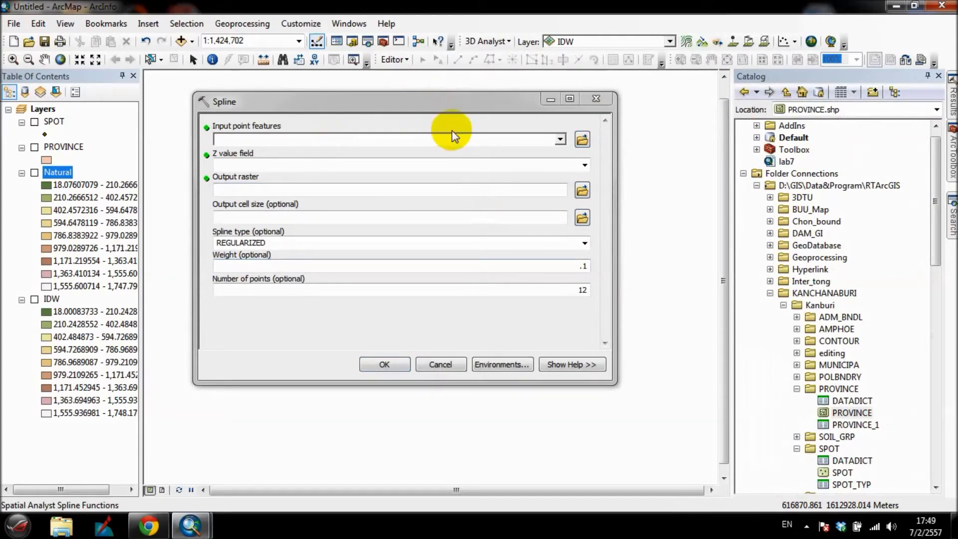
pyautogui.click(561, 139)
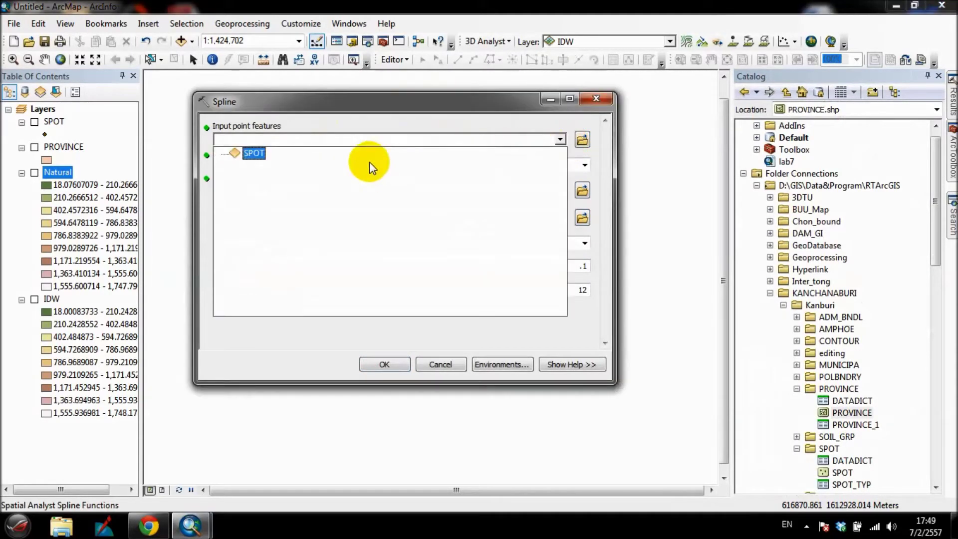
pyautogui.click(253, 153)
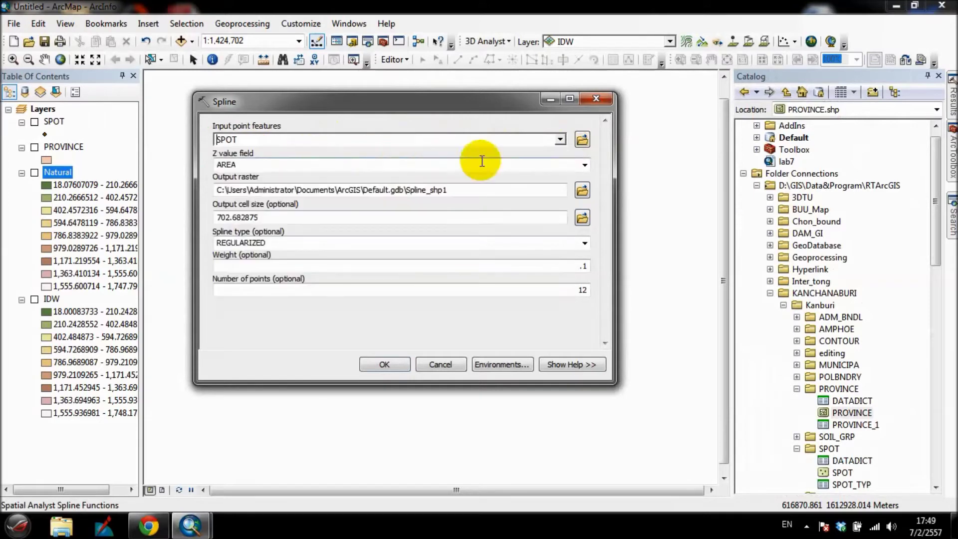
pyautogui.click(583, 165)
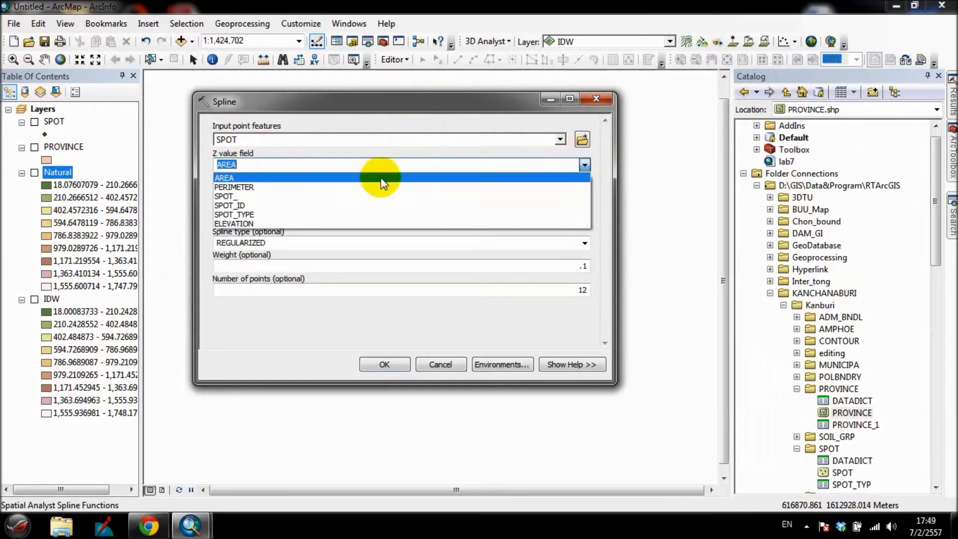
pyautogui.click(249, 224)
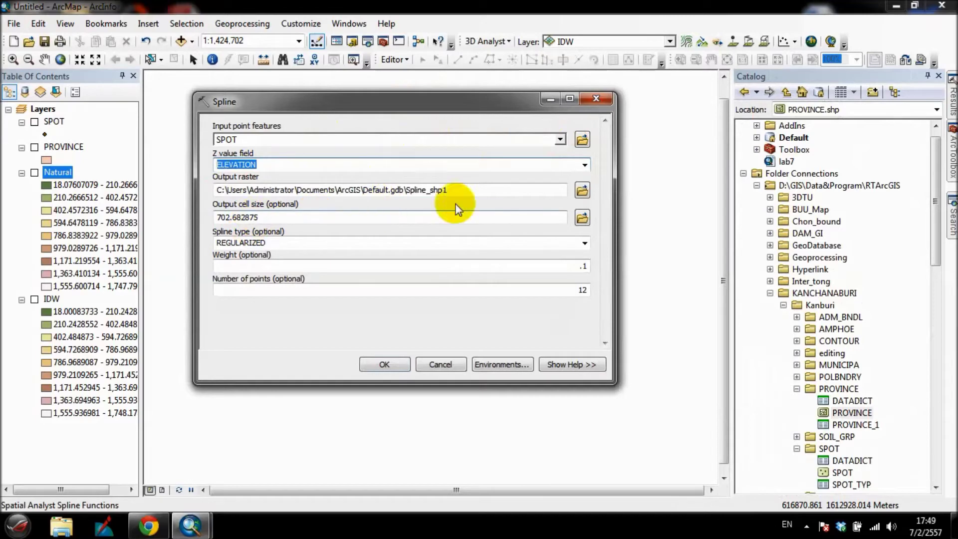
# Step: Set the Spline output raster to Spline_Regu in the Lab005 folder, with cell size 40 and the REGULARIZED spline type
pyautogui.click(583, 190)
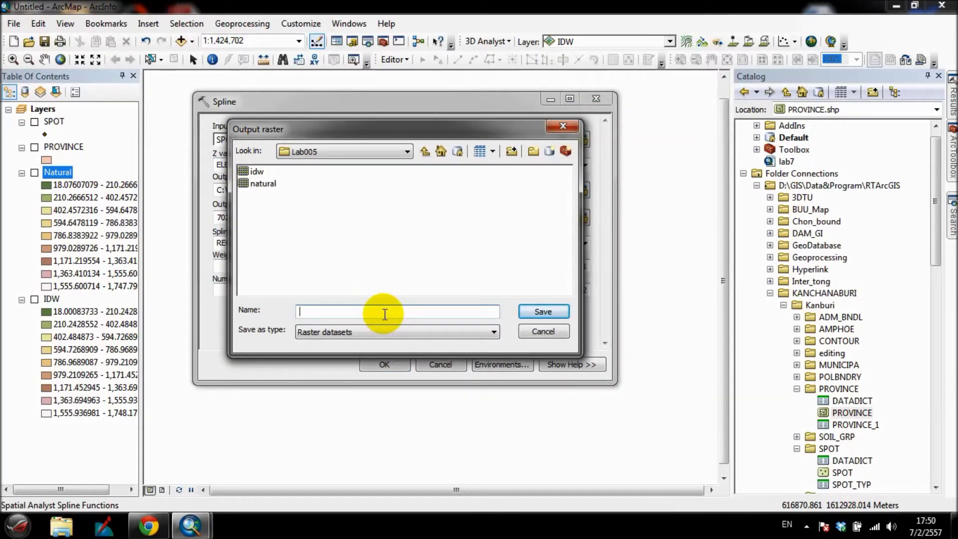
pyautogui.write('Spline_')
pyautogui.write('Regu')
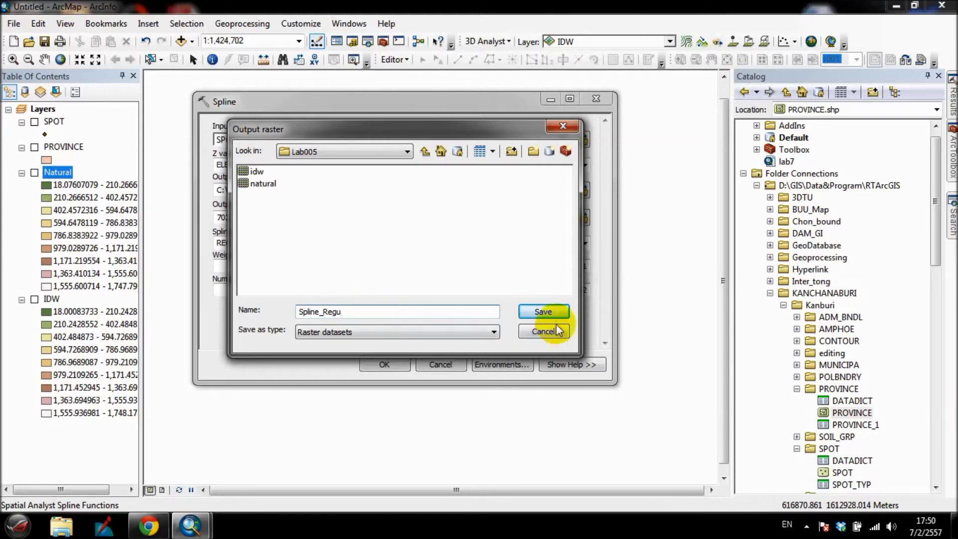
pyautogui.click(543, 315)
pyautogui.doubleClick(321, 221)
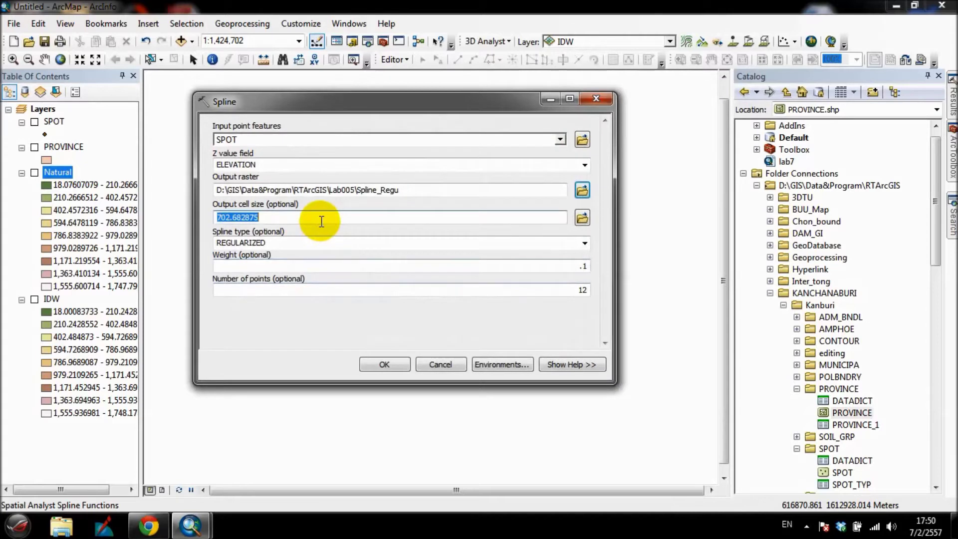
pyautogui.write('40')
pyautogui.click(584, 244)
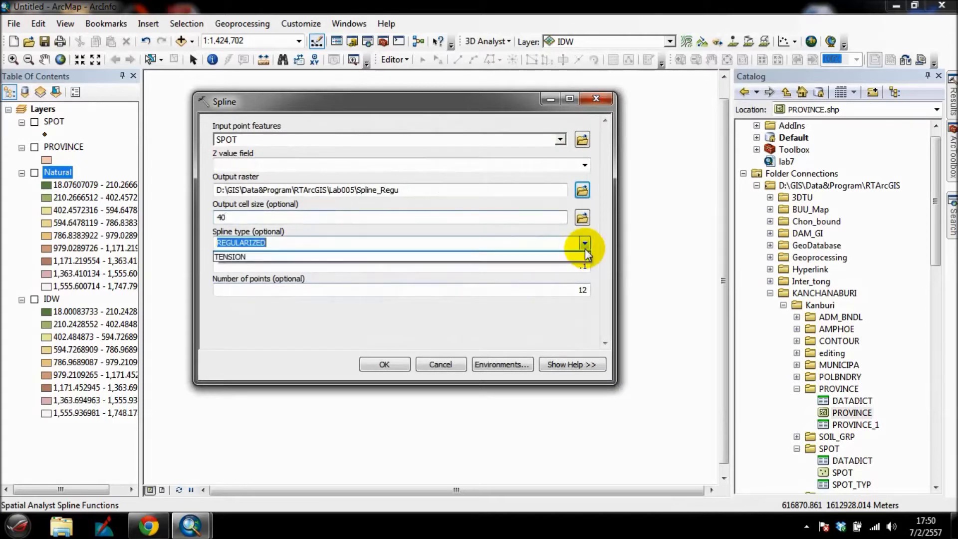
pyautogui.click(269, 256)
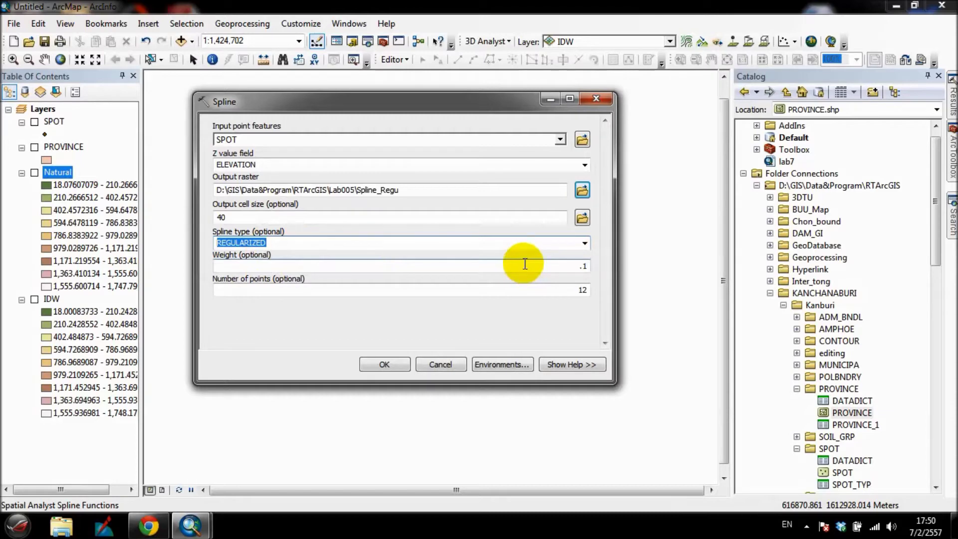
# Step: Set the processing extent in the Spline environment settings to Same as layer PROVINCE
pyautogui.click(499, 364)
pyautogui.click(280, 162)
pyautogui.click(466, 186)
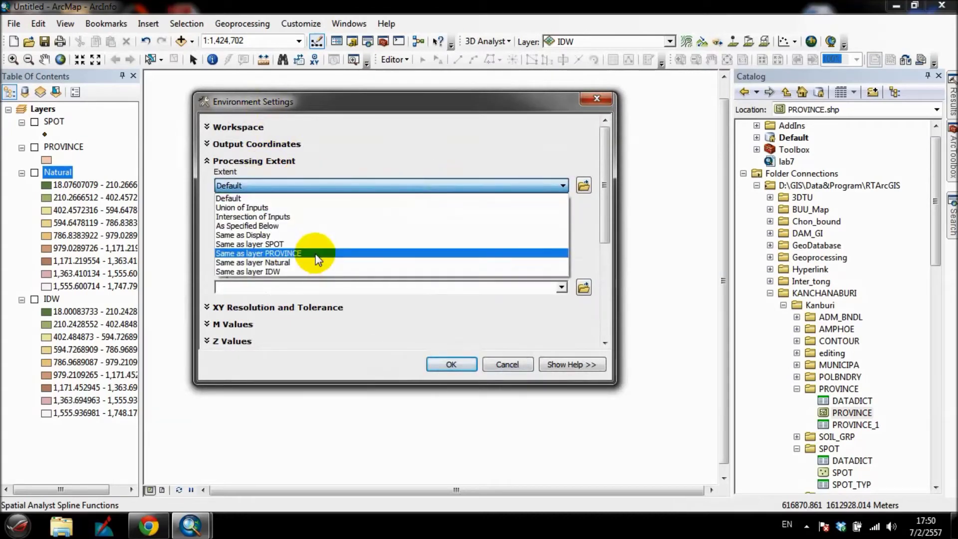
pyautogui.click(317, 255)
# Step: Set the raster analysis mask to PROVINCE and run the regularized Spline interpolation
pyautogui.moveTo(605, 186); pyautogui.dragTo(603, 280)
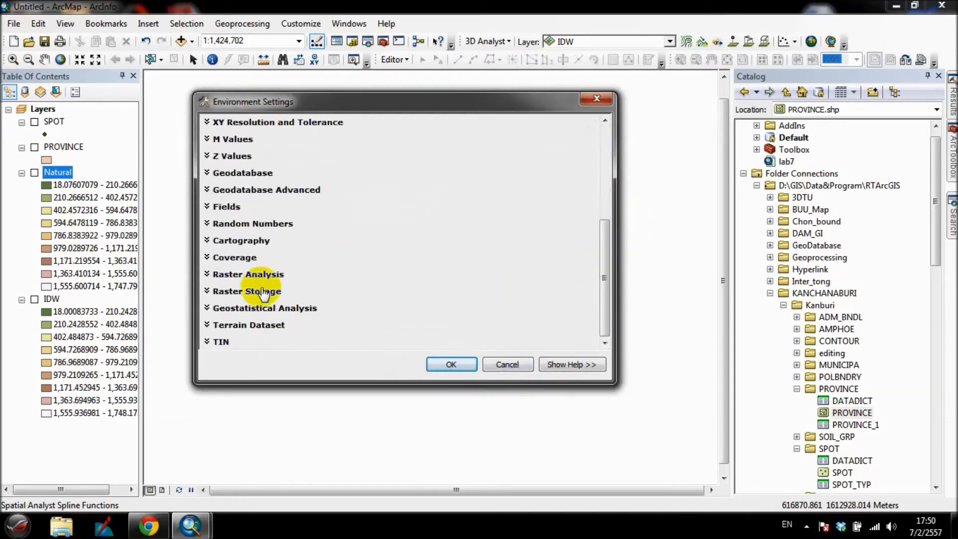
pyautogui.click(261, 276)
pyautogui.click(563, 340)
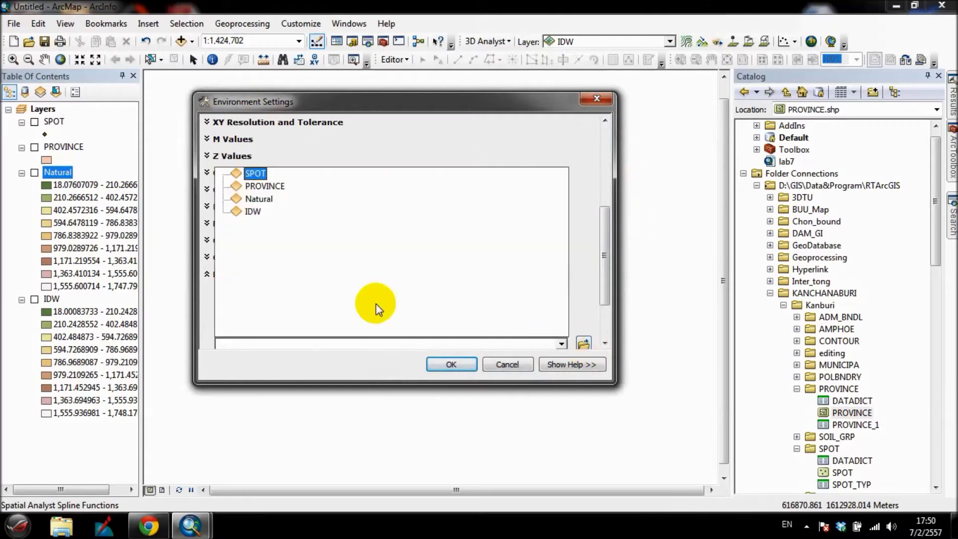
pyautogui.click(272, 185)
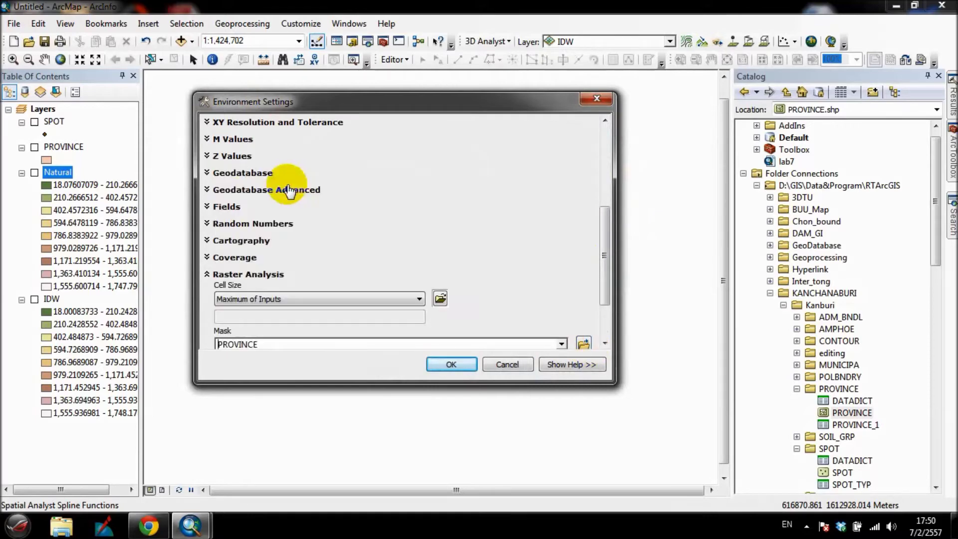
pyautogui.click(444, 369)
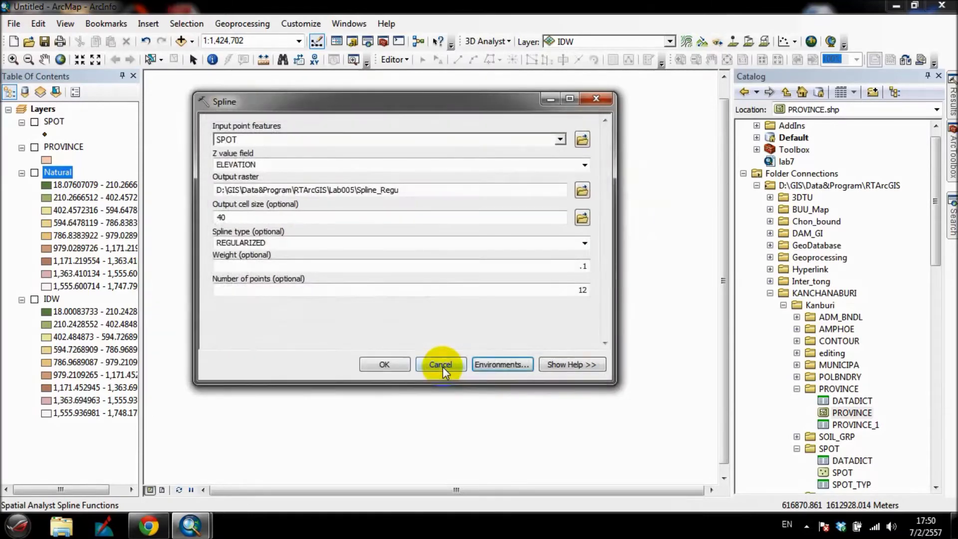
pyautogui.click(379, 364)
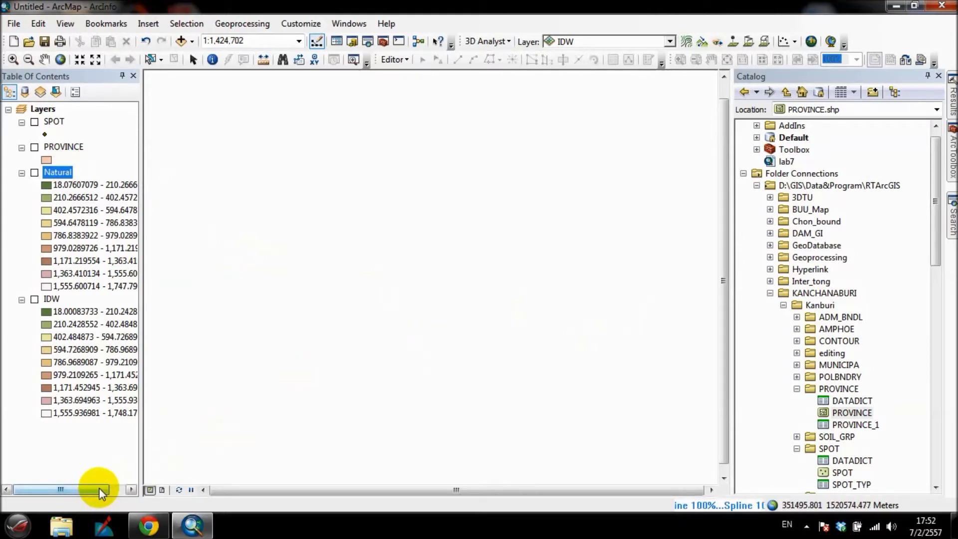
pyautogui.moveTo(98, 488)
pyautogui.mouseDown()
pyautogui.moveTo(122, 488)
pyautogui.moveTo(77, 486)
pyautogui.moveTo(106, 485)
pyautogui.mouseUp()
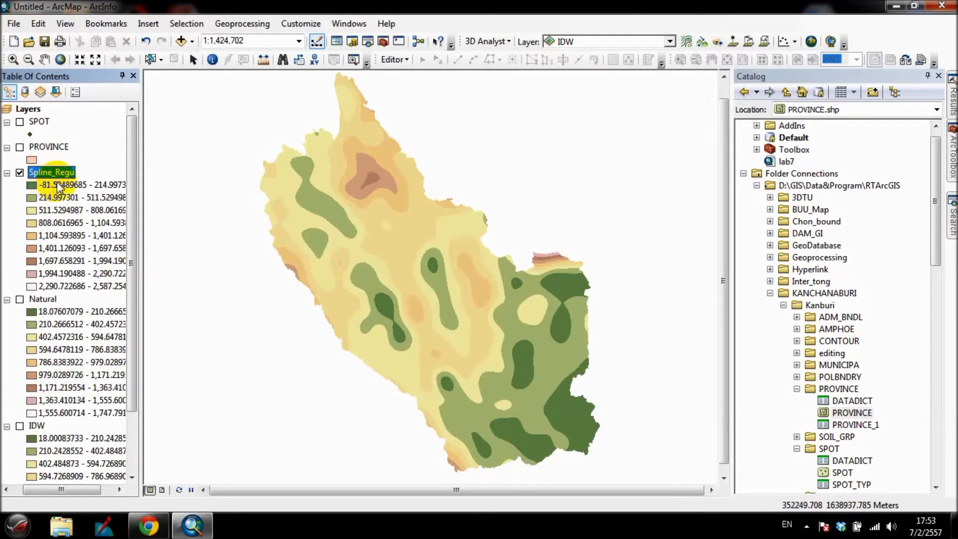
# Step: Start another Spline interpolation with SPOT as input point features and ELEVATION as the Z value field
pyautogui.click(953, 155)
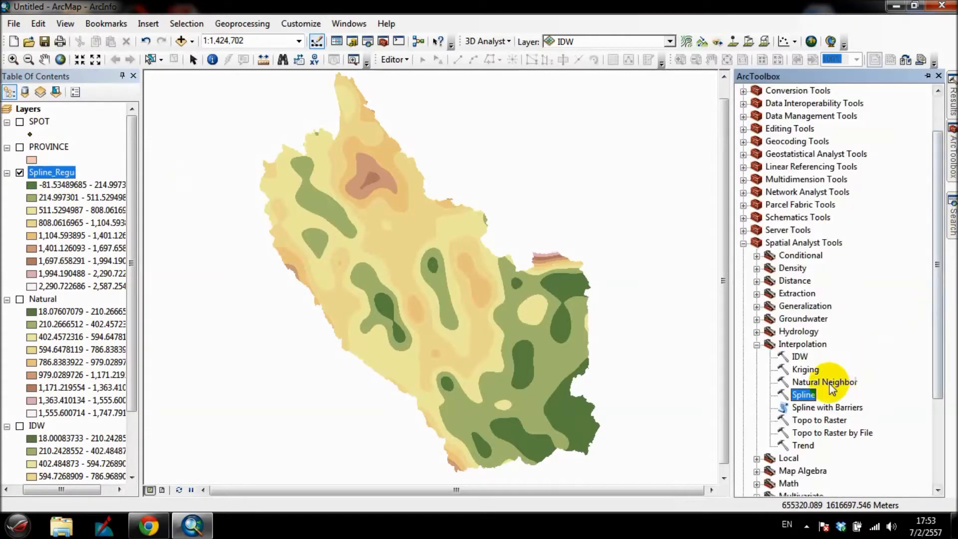
pyautogui.doubleClick(804, 395)
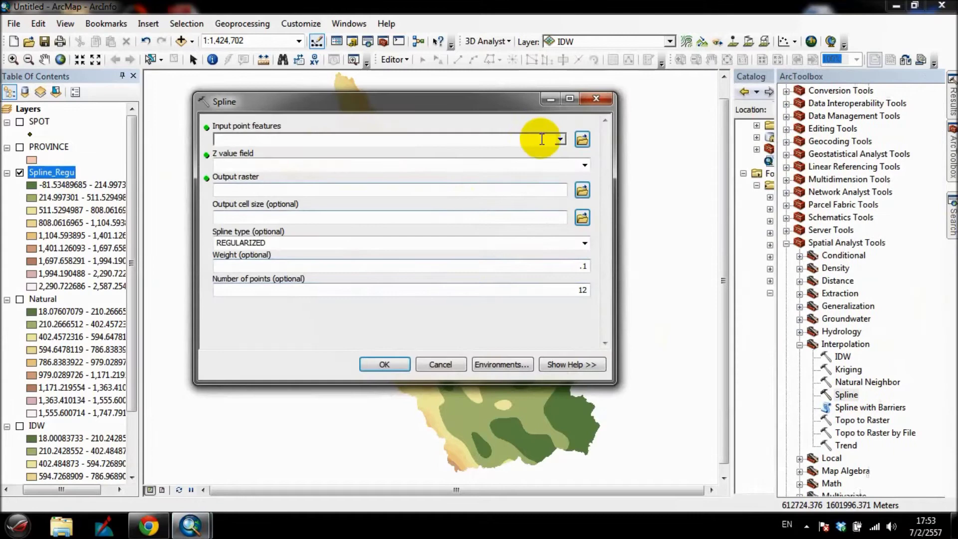
pyautogui.click(560, 139)
pyautogui.click(235, 154)
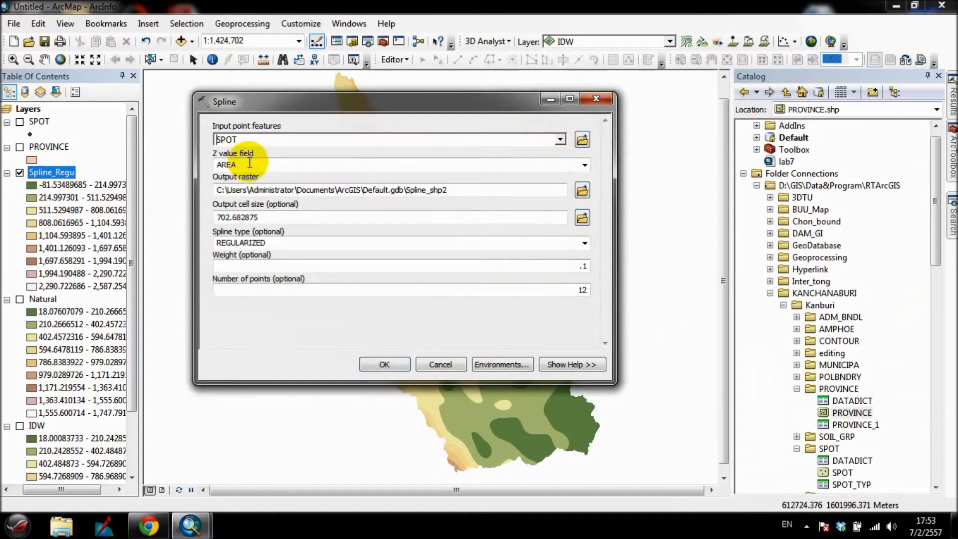
pyautogui.click(583, 163)
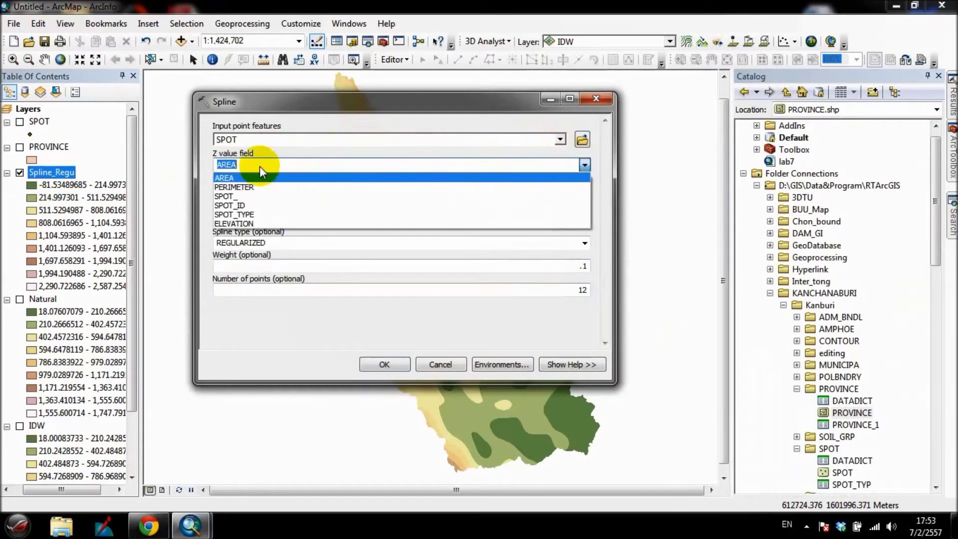
pyautogui.click(241, 223)
# Step: Try to set the Spline output raster to spline_tension in the Lab005 folder
pyautogui.click(581, 190)
pyautogui.write('spline_tension')
pyautogui.click(549, 312)
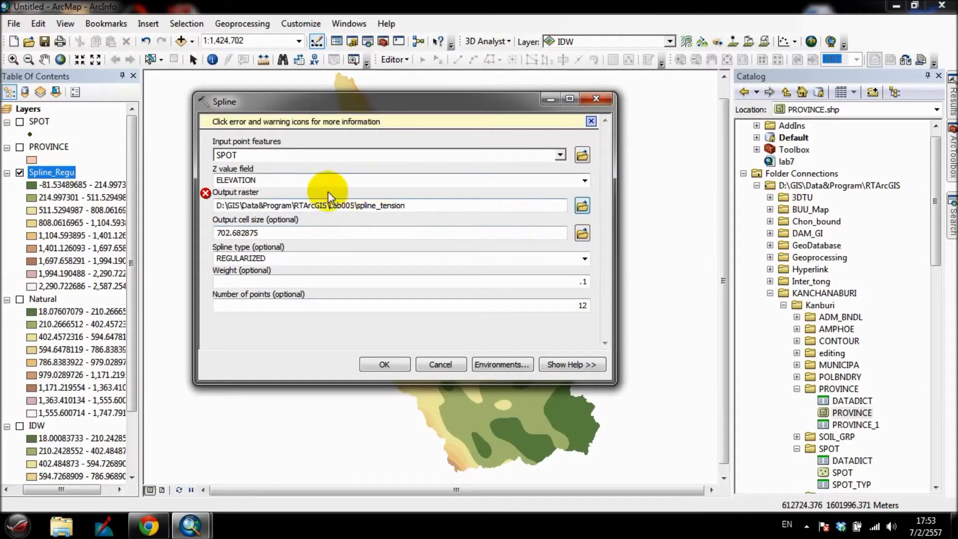
# Step: Set the Spline output raster to spline_ten in the Lab005 folder, with cell size 40 and the TENSION spline type
pyautogui.click(582, 206)
pyautogui.write('s')
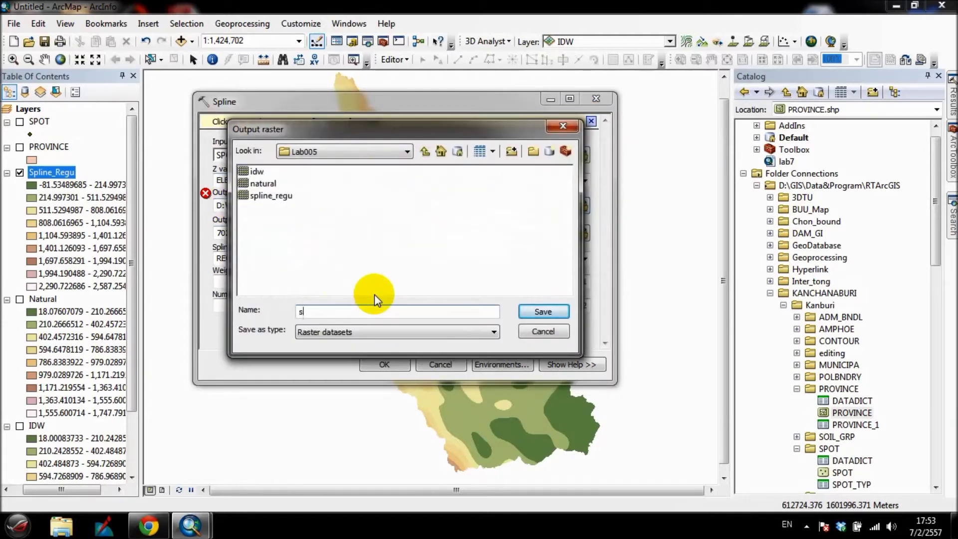
pyautogui.write('pline_ten')
pyautogui.click(540, 309)
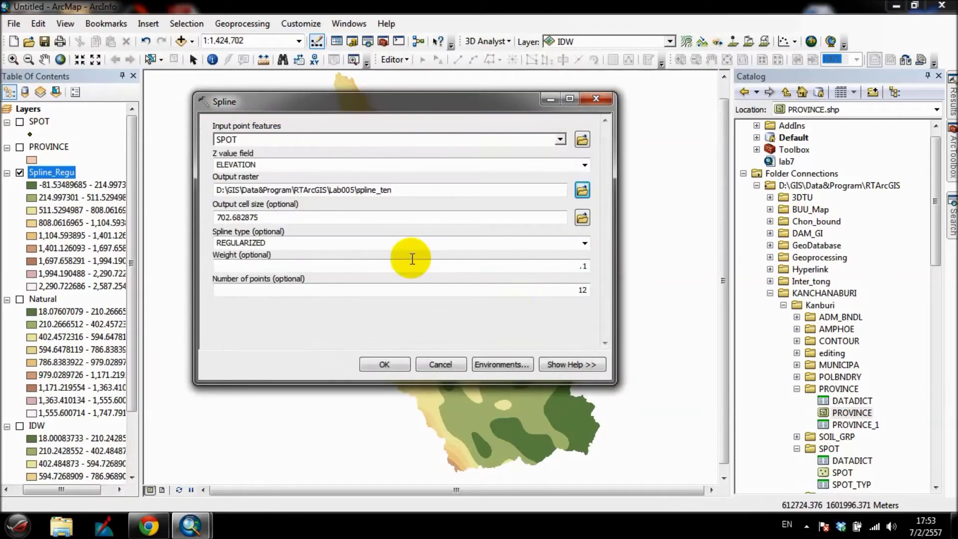
pyautogui.doubleClick(384, 216)
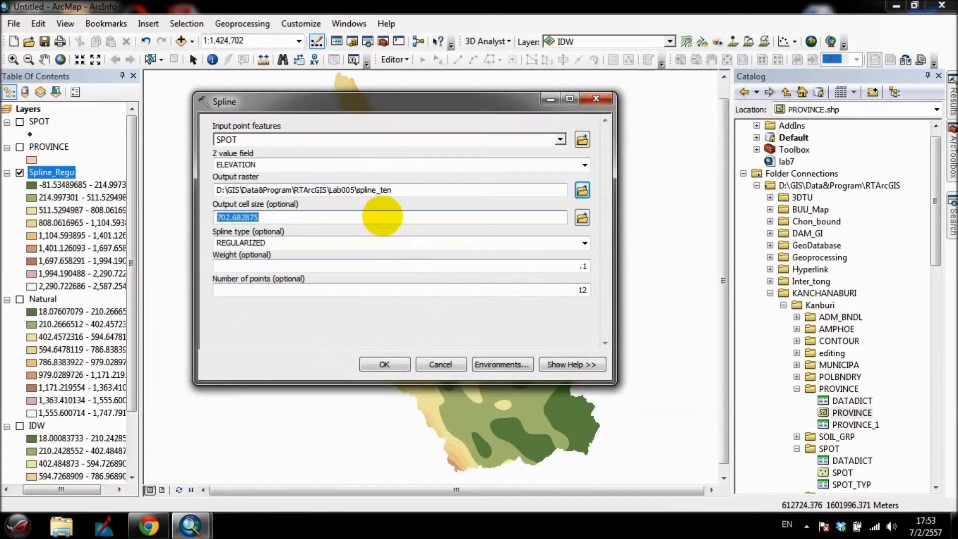
pyautogui.write('40')
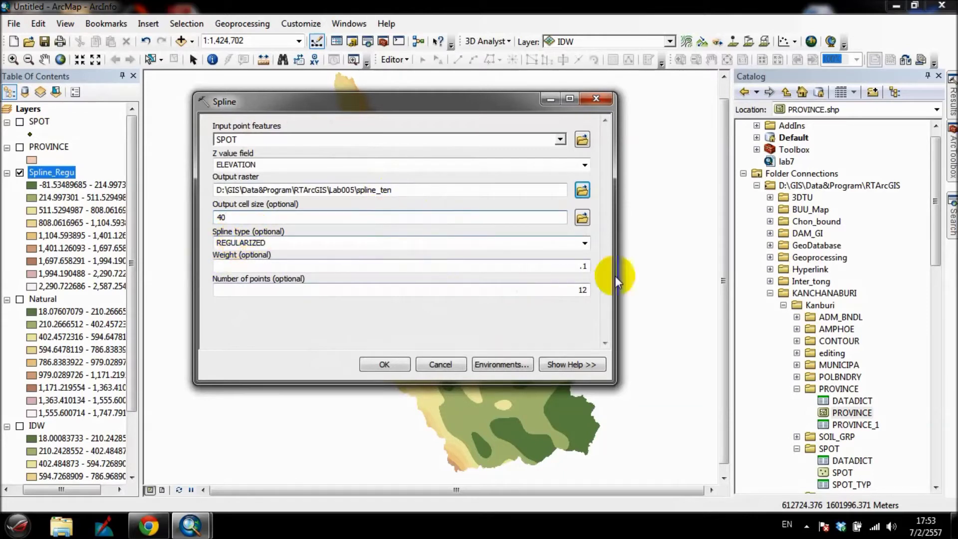
pyautogui.click(585, 243)
pyautogui.click(278, 265)
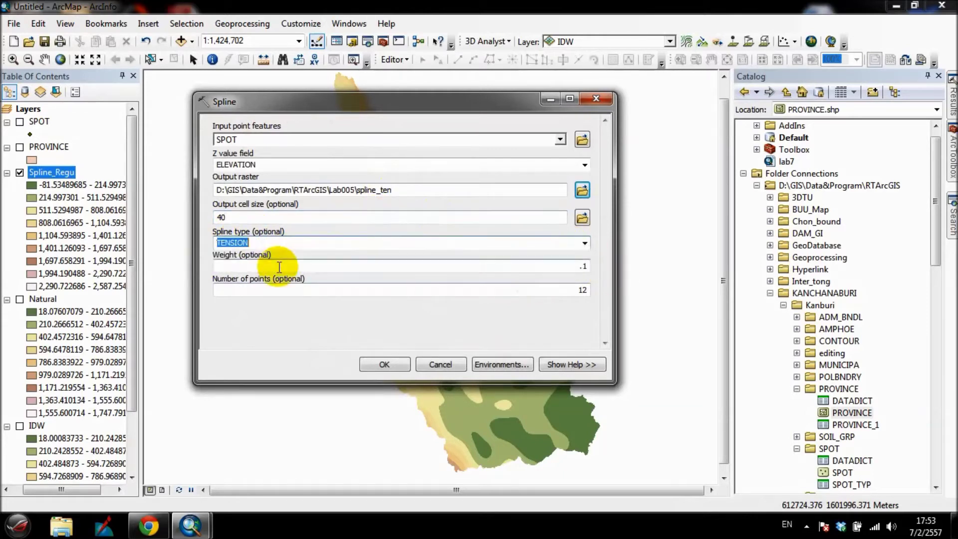
# Step: Set the processing extent for the tension Spline to Same as layer PROVINCE in the environment settings
pyautogui.click(511, 364)
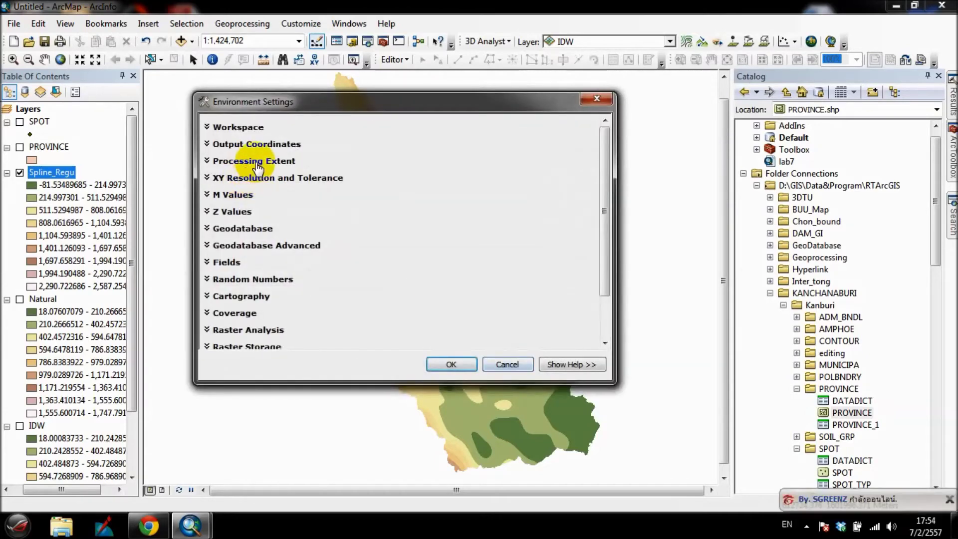
pyautogui.click(255, 162)
pyautogui.click(563, 185)
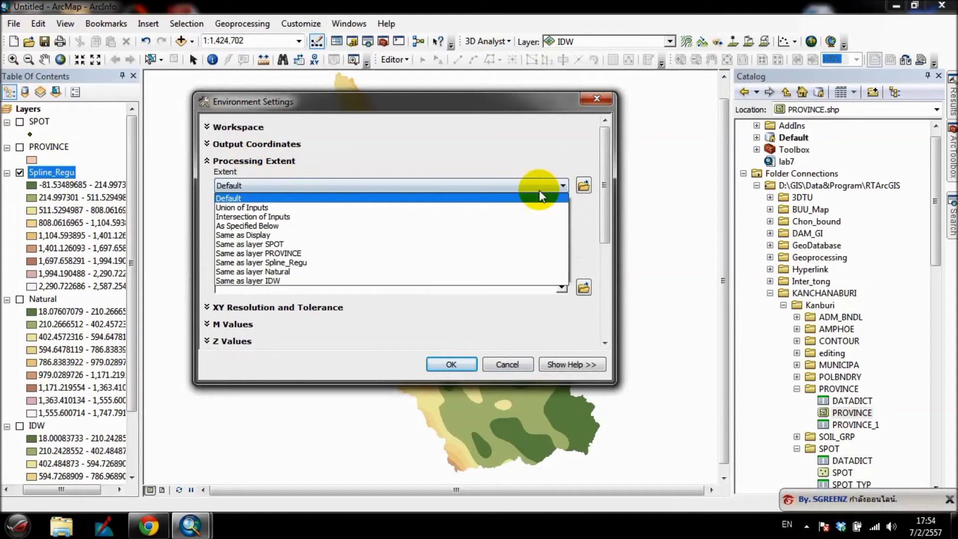
pyautogui.click(290, 253)
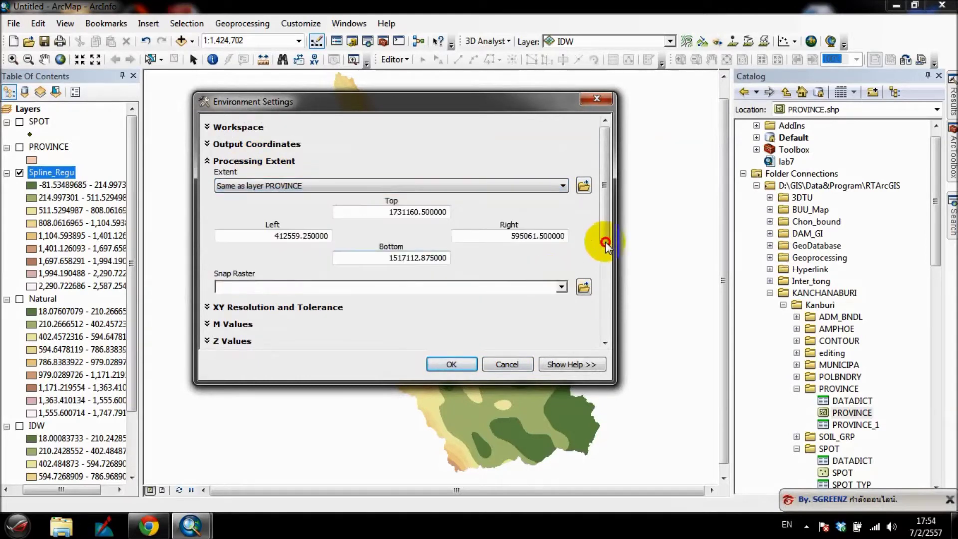
# Step: Set PROVINCE as the raster analysis mask and run the tension Spline interpolation
pyautogui.moveTo(606, 241); pyautogui.dragTo(603, 338)
pyautogui.click(253, 274)
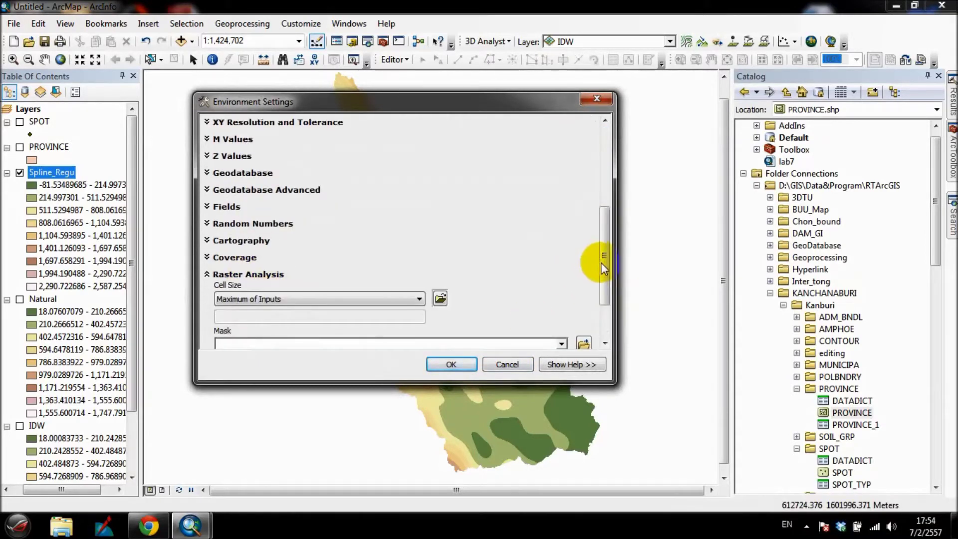
pyautogui.moveTo(601, 262); pyautogui.dragTo(546, 293)
pyautogui.click(561, 271)
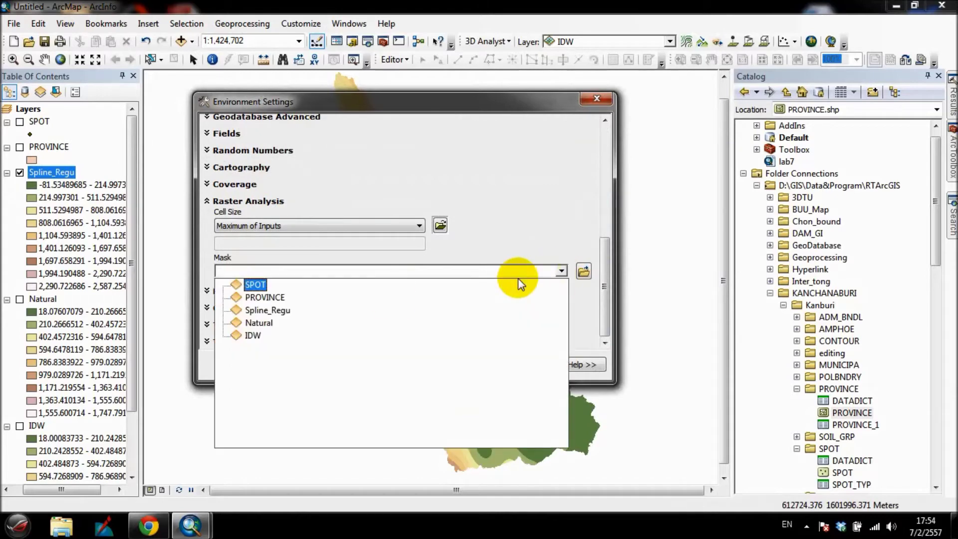
pyautogui.click(364, 299)
pyautogui.click(450, 364)
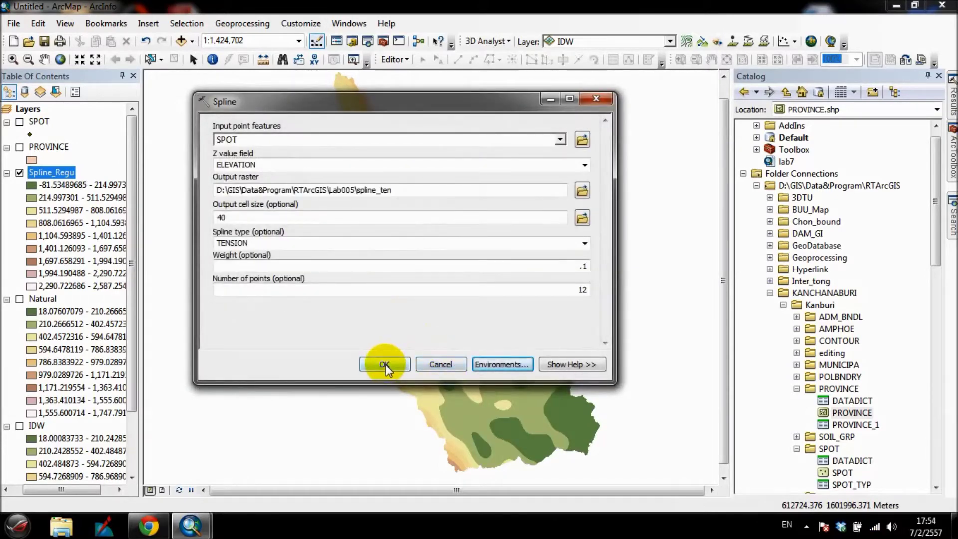
pyautogui.click(385, 367)
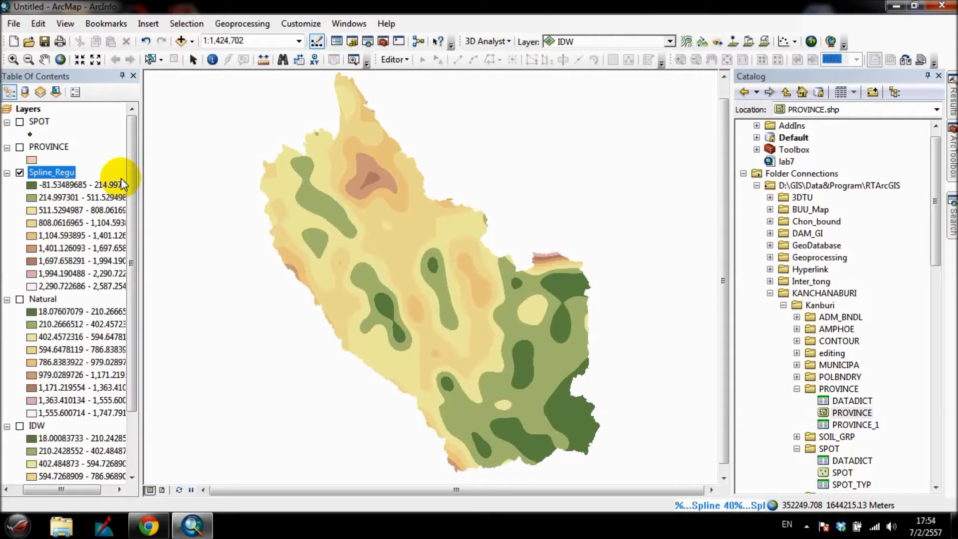
pyautogui.moveTo(135, 179)
pyautogui.mouseDown()
pyautogui.moveTo(135, 223)
pyautogui.moveTo(134, 169)
pyautogui.mouseUp()
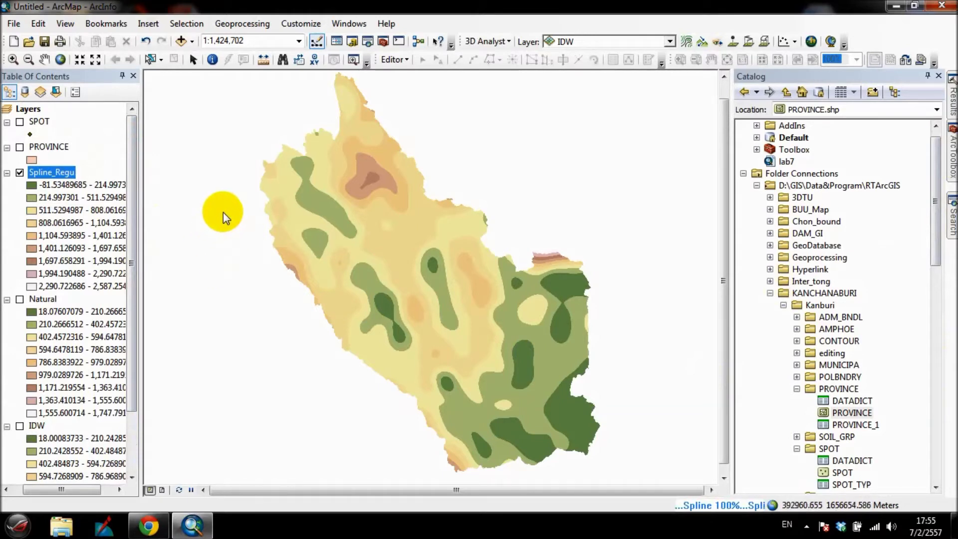
pyautogui.moveTo(133, 190); pyautogui.dragTo(134, 165)
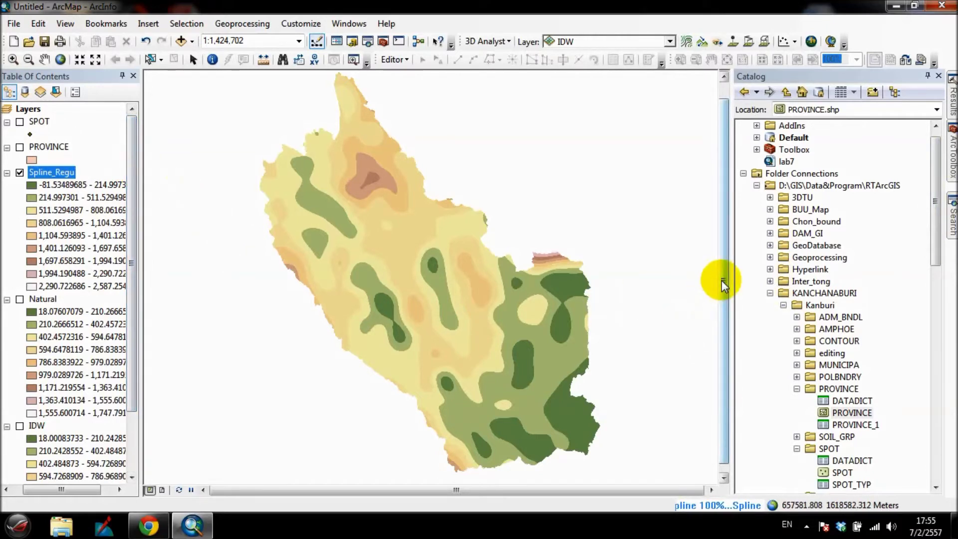
pyautogui.moveTo(723, 277); pyautogui.dragTo(729, 207)
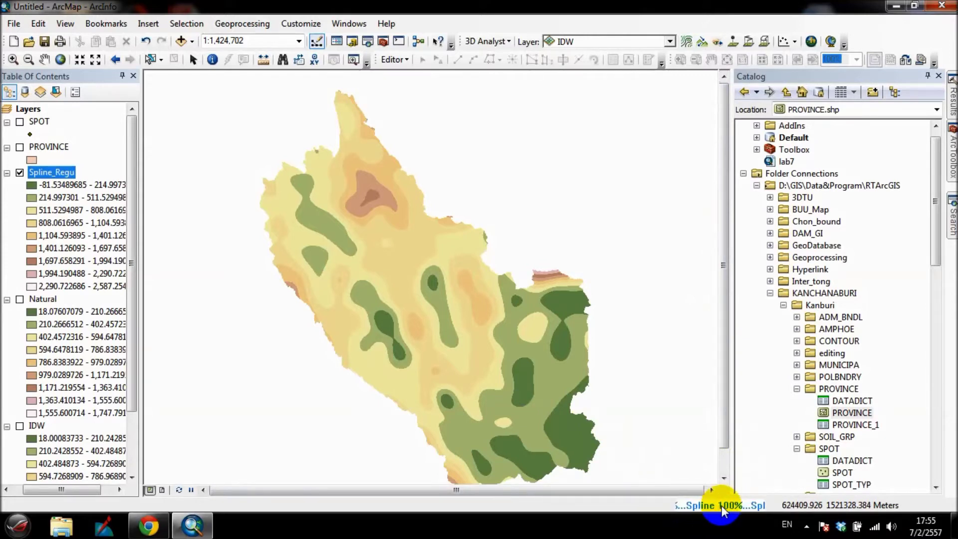
pyautogui.moveTo(76, 492)
pyautogui.mouseDown()
pyautogui.moveTo(104, 493)
pyautogui.moveTo(68, 486)
pyautogui.mouseUp()
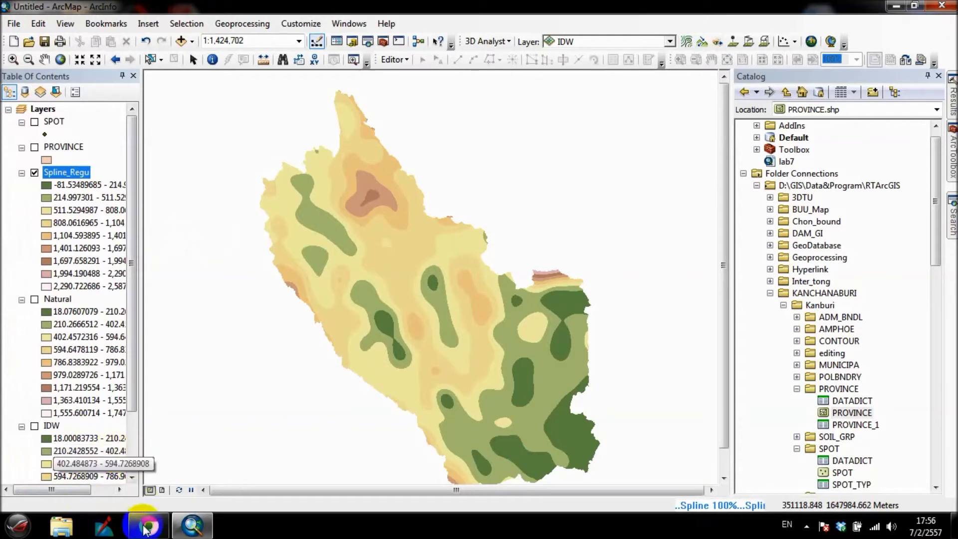
pyautogui.moveTo(146, 530)
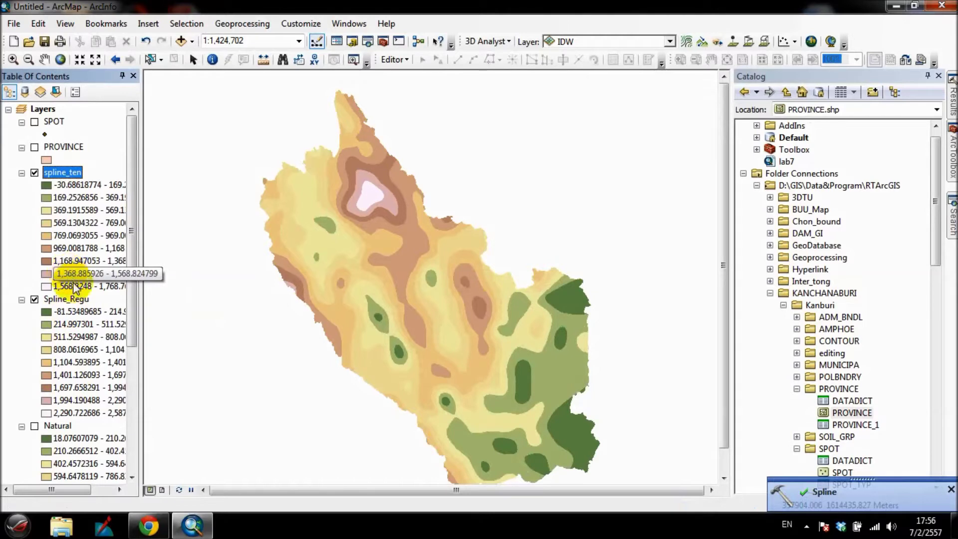
# Step: Compare the spline_ten and Spline_Regu surfaces by switching their visibility, leaving both layers hidden
pyautogui.click(34, 300)
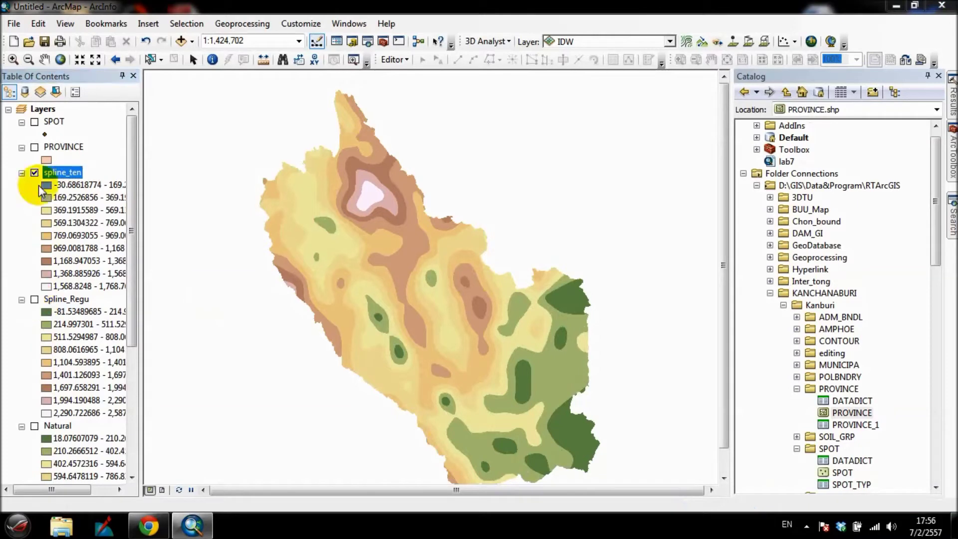
pyautogui.click(34, 172)
pyautogui.click(34, 299)
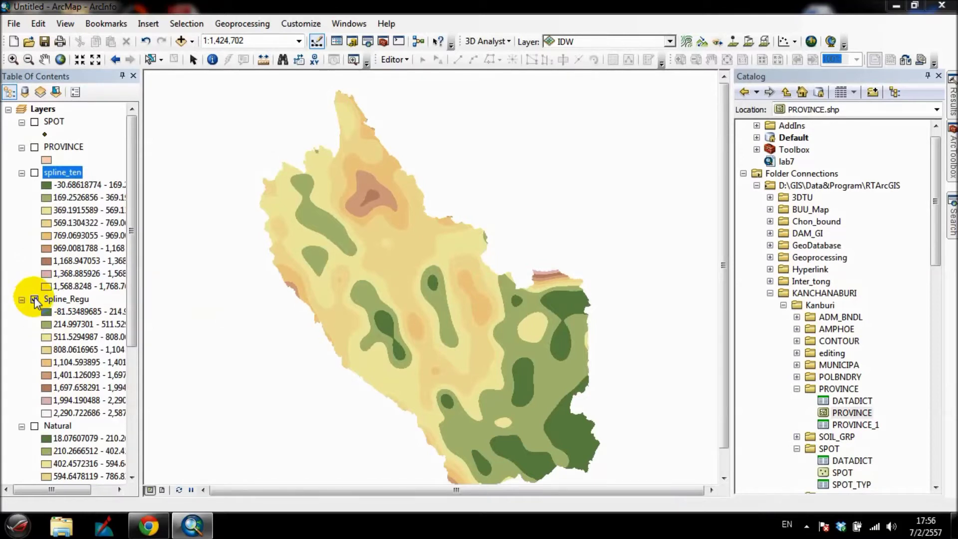
pyautogui.click(35, 300)
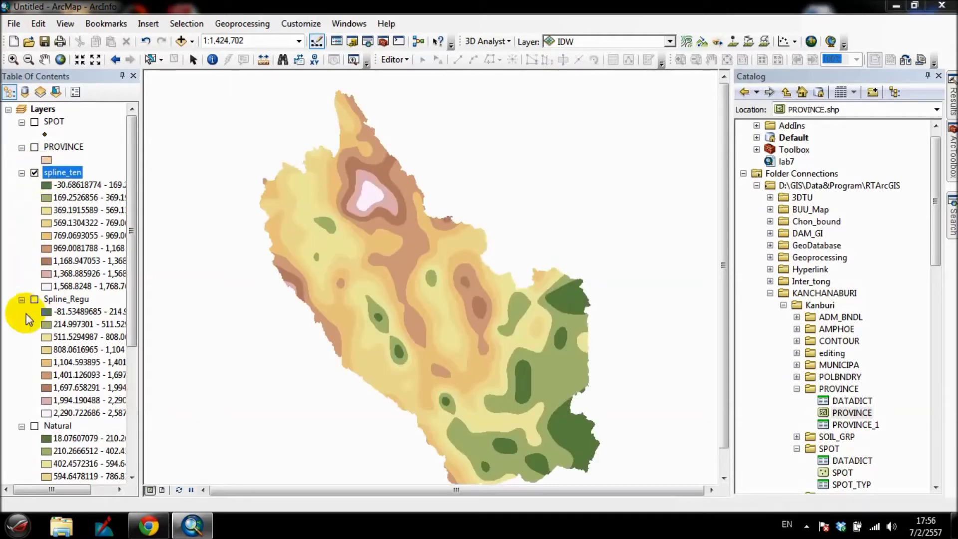
pyautogui.click(35, 300)
pyautogui.click(34, 173)
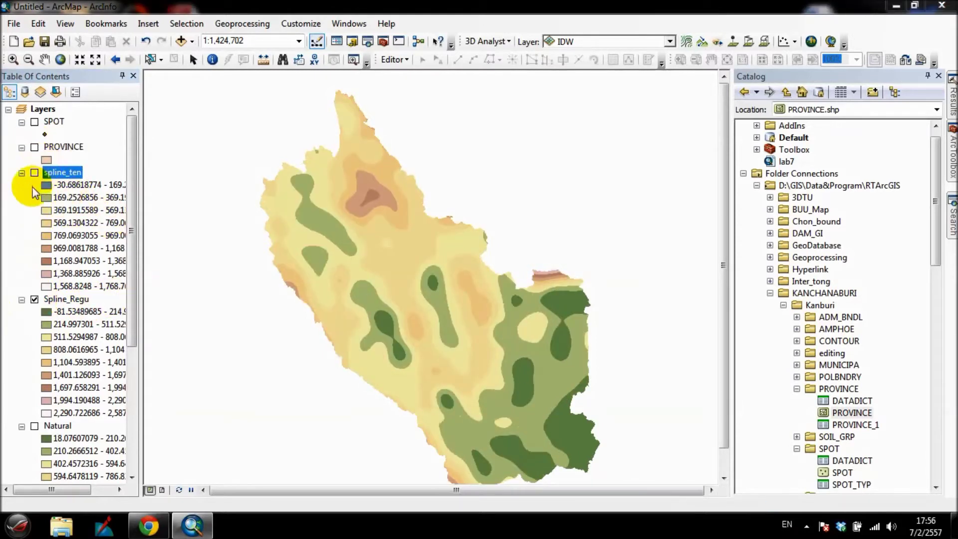
pyautogui.click(35, 173)
pyautogui.click(35, 299)
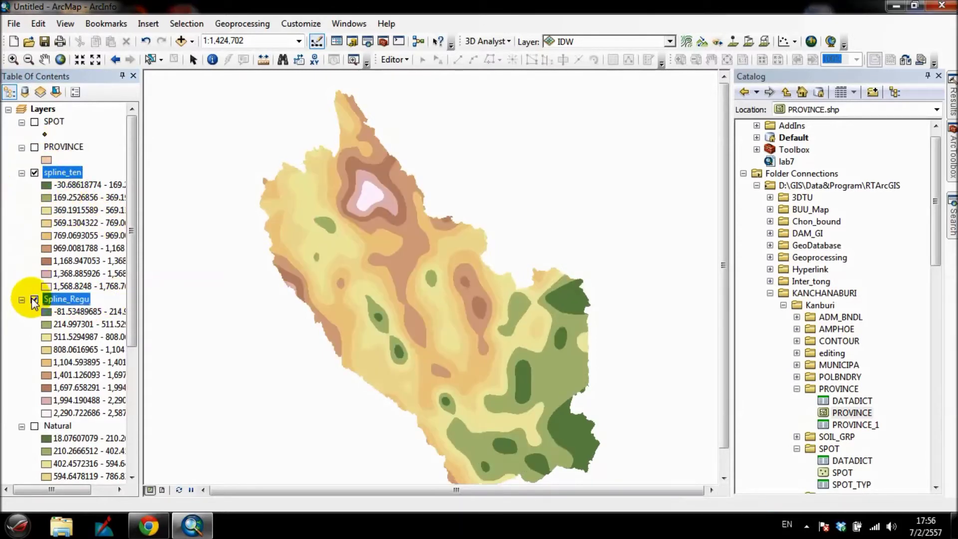
pyautogui.click(35, 173)
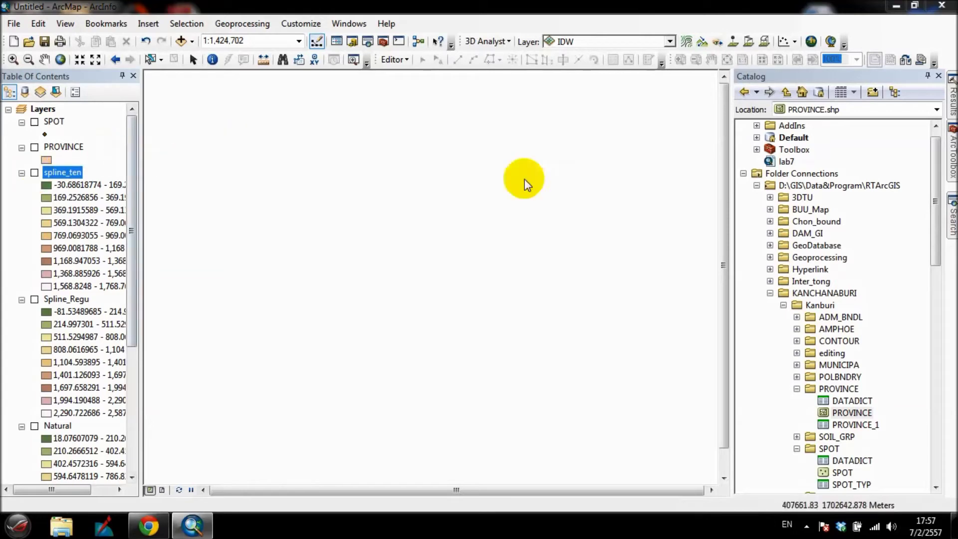
# Step: Start the Kriging interpolation tool with SPOT as input point features and ELEVATION as the Z value field
pyautogui.click(946, 154)
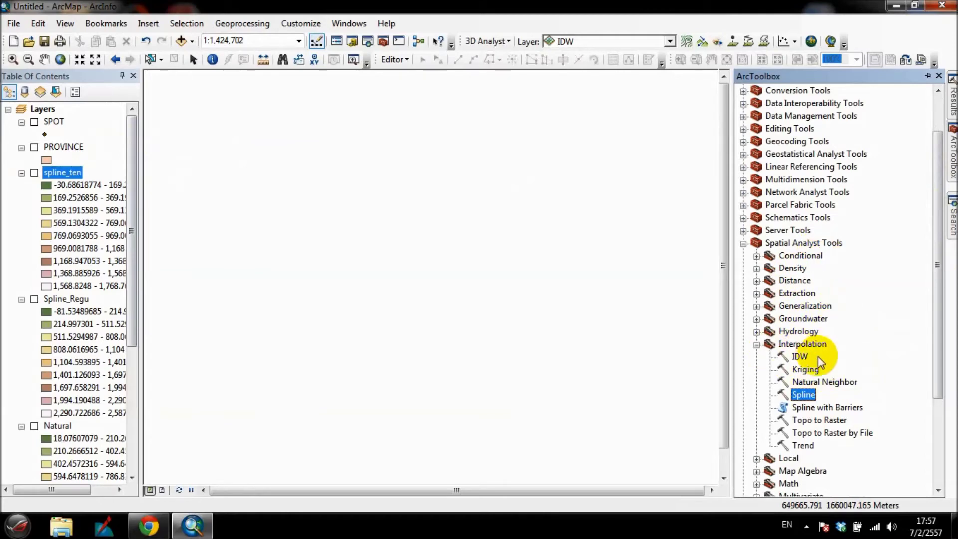
pyautogui.doubleClick(806, 370)
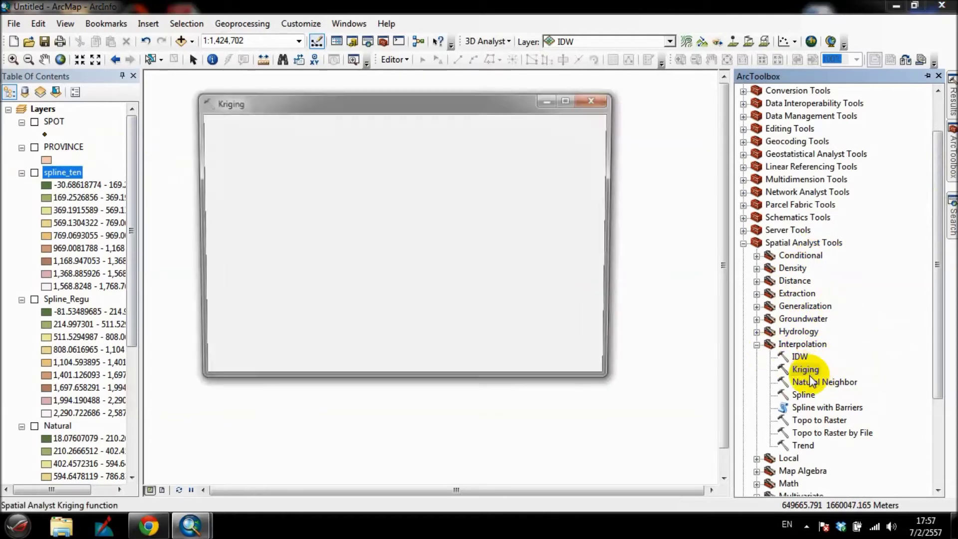
pyautogui.click(559, 141)
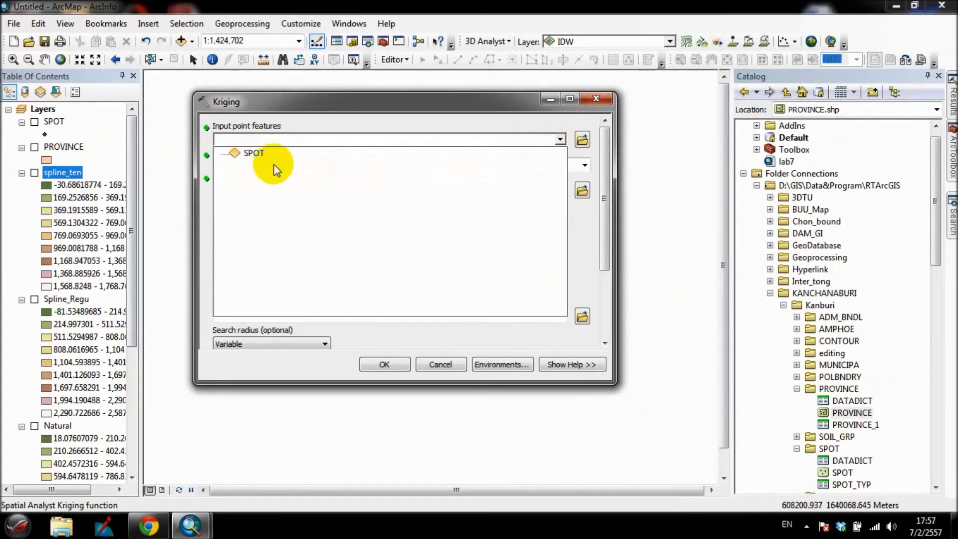
pyautogui.click(255, 153)
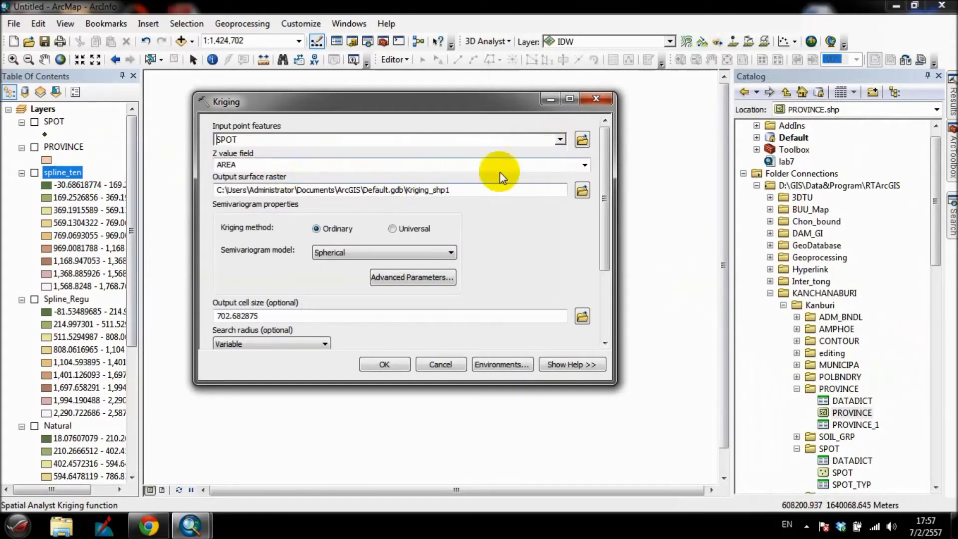
pyautogui.click(585, 166)
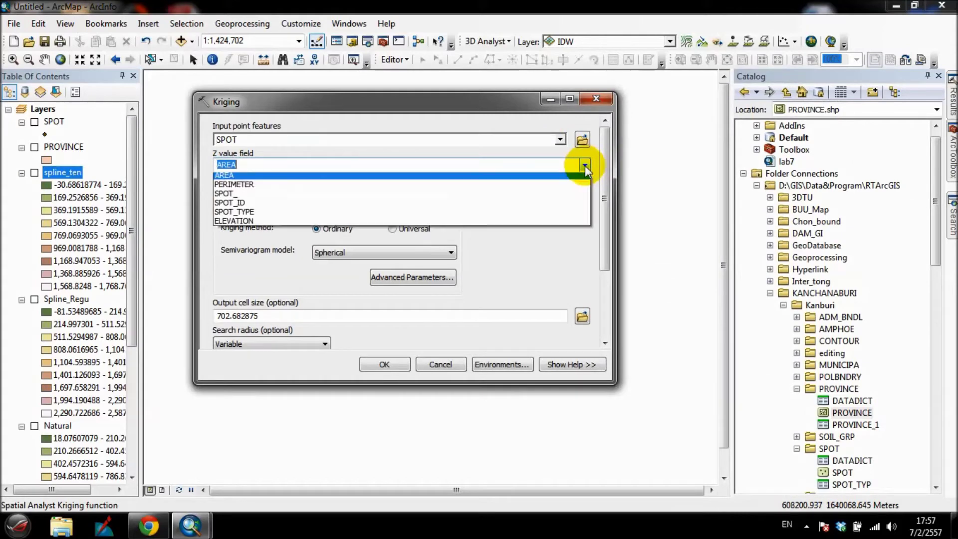
pyautogui.click(353, 224)
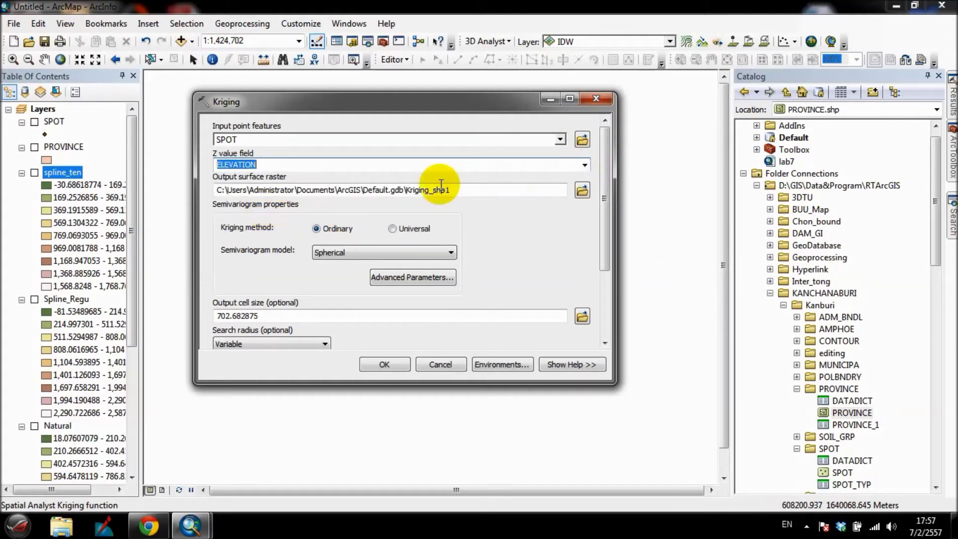
# Step: Save the Kriging output surface raster as kring in the Lab005 folder and set the output cell size to 40
pyautogui.click(582, 192)
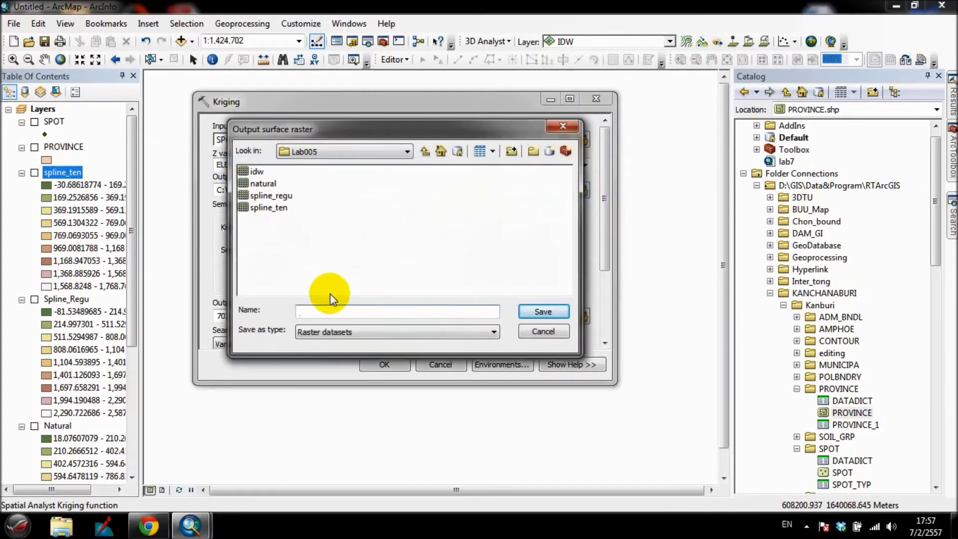
pyautogui.write('l')
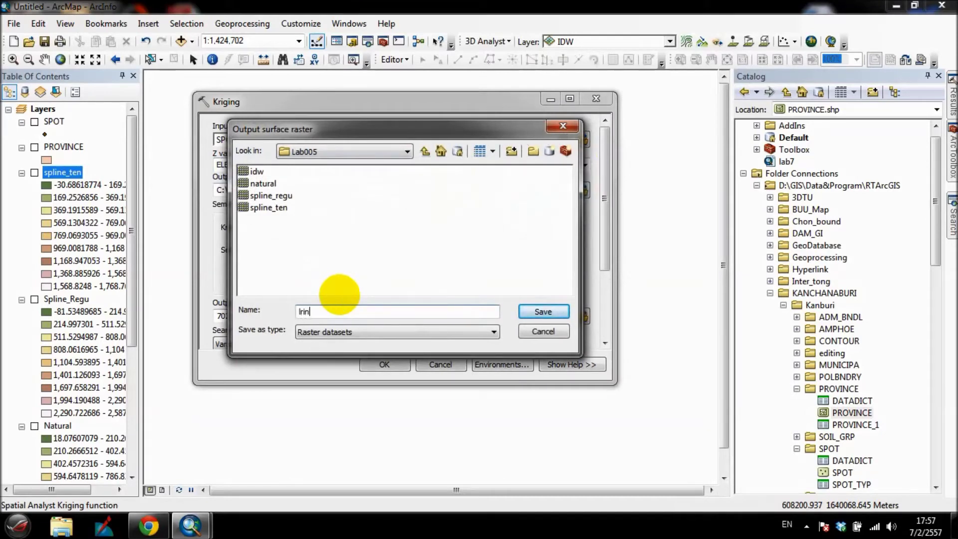
pyautogui.press('BackSpace')
pyautogui.write('kring')
pyautogui.click(542, 312)
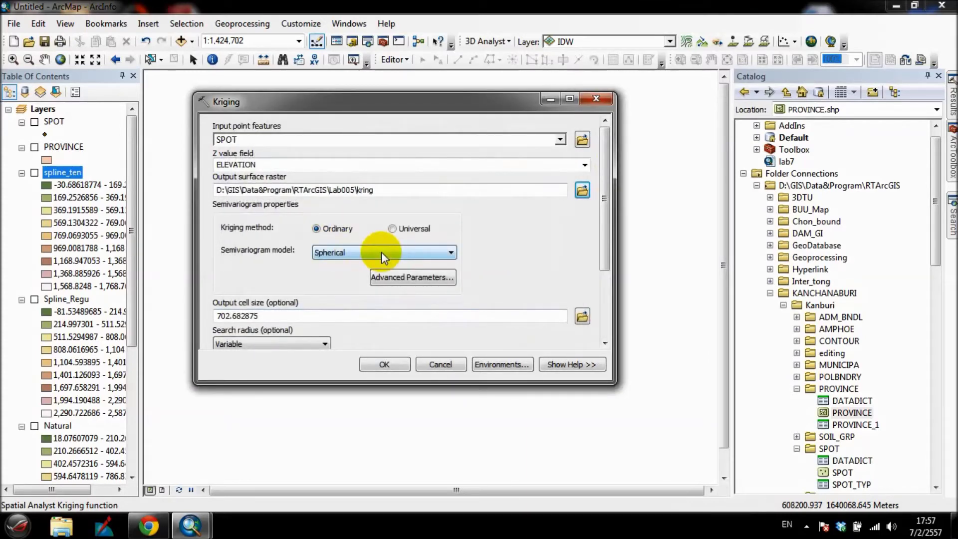
pyautogui.doubleClick(300, 311)
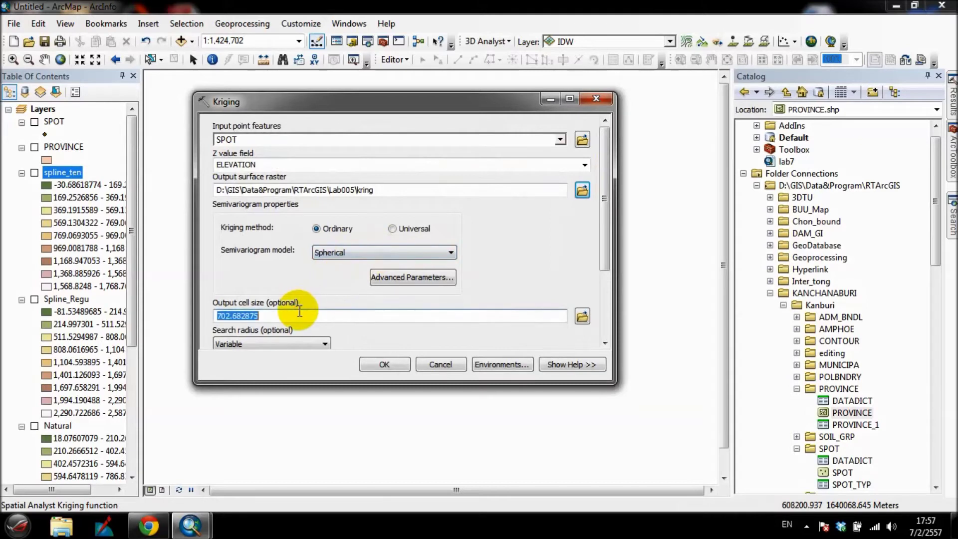
pyautogui.write('40')
# Step: Set the processing extent for the Kriging run to Same as layer PROVINCE in the environment settings
pyautogui.click(504, 367)
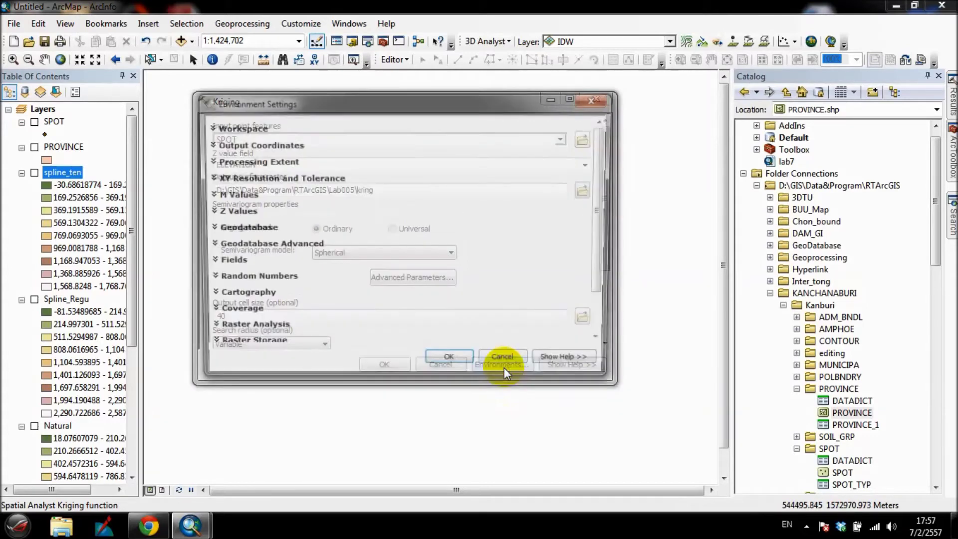
pyautogui.click(252, 161)
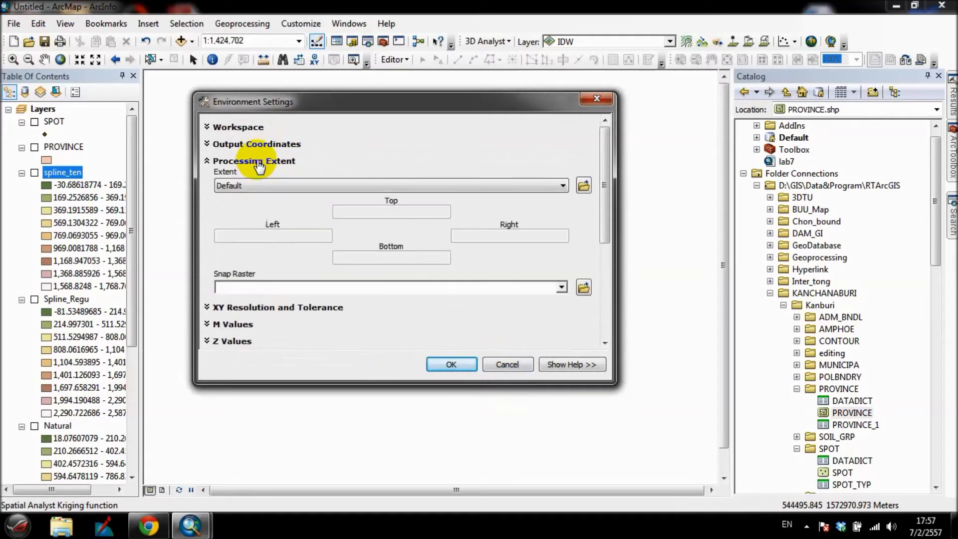
pyautogui.click(338, 187)
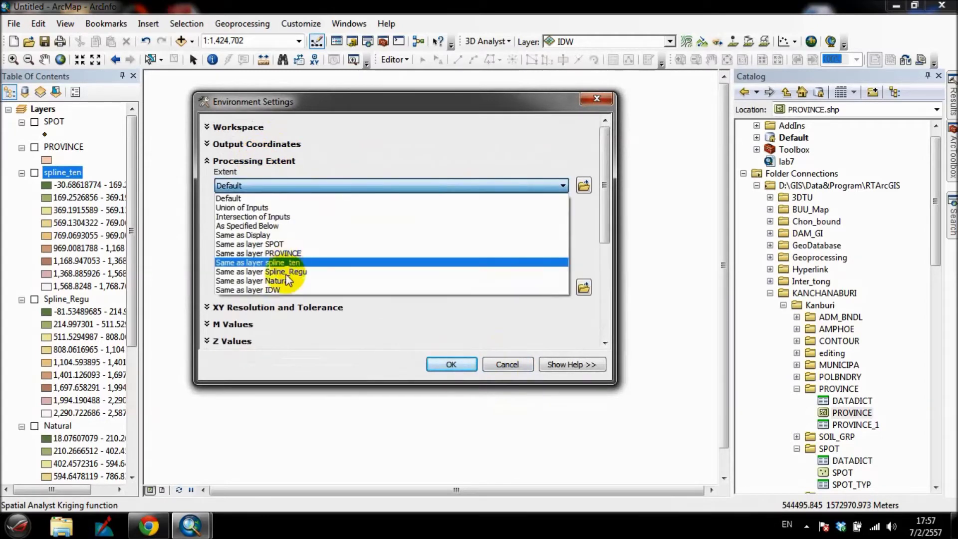
pyautogui.click(279, 253)
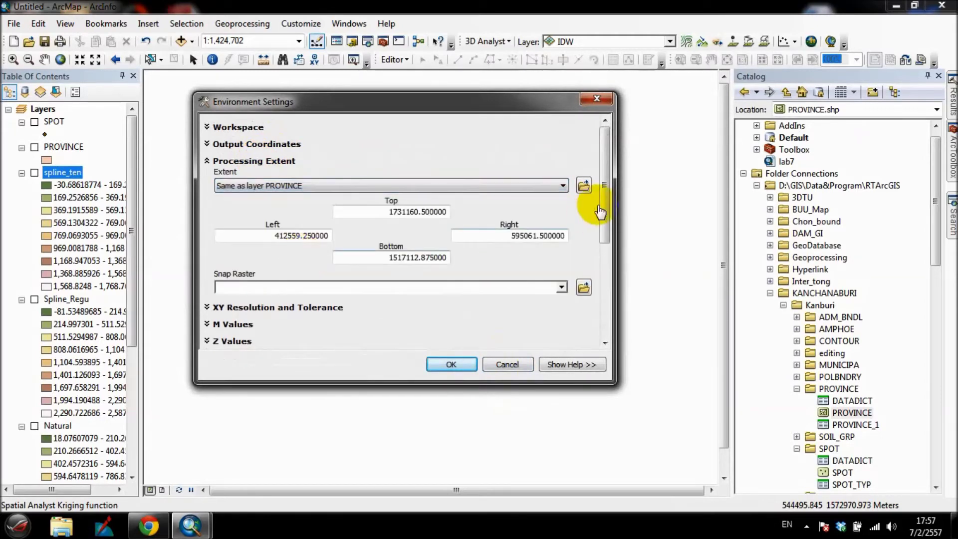
# Step: Set PROVINCE as the raster analysis mask and run the Kriging interpolation
pyautogui.moveTo(606, 249); pyautogui.dragTo(605, 344)
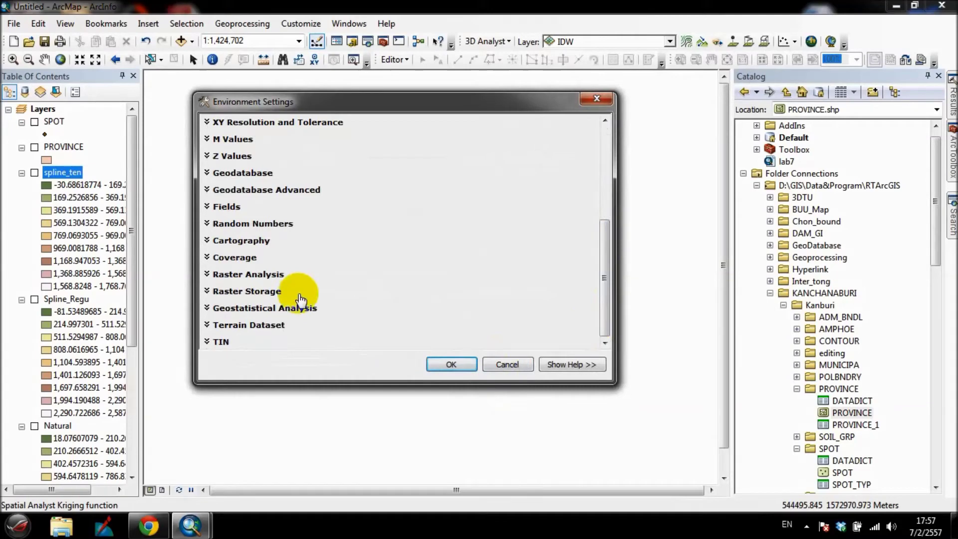
pyautogui.click(266, 275)
pyautogui.click(561, 343)
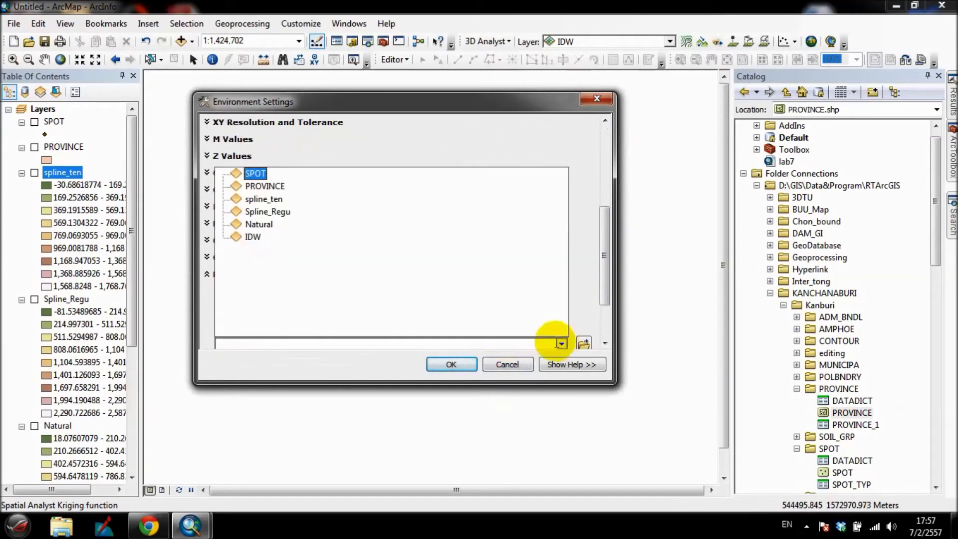
pyautogui.click(276, 189)
pyautogui.click(451, 365)
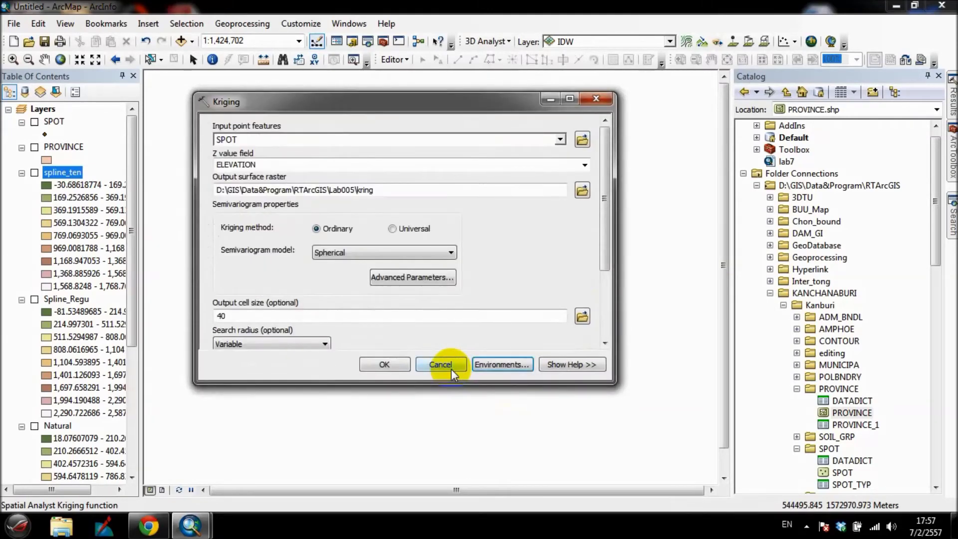
pyautogui.click(392, 365)
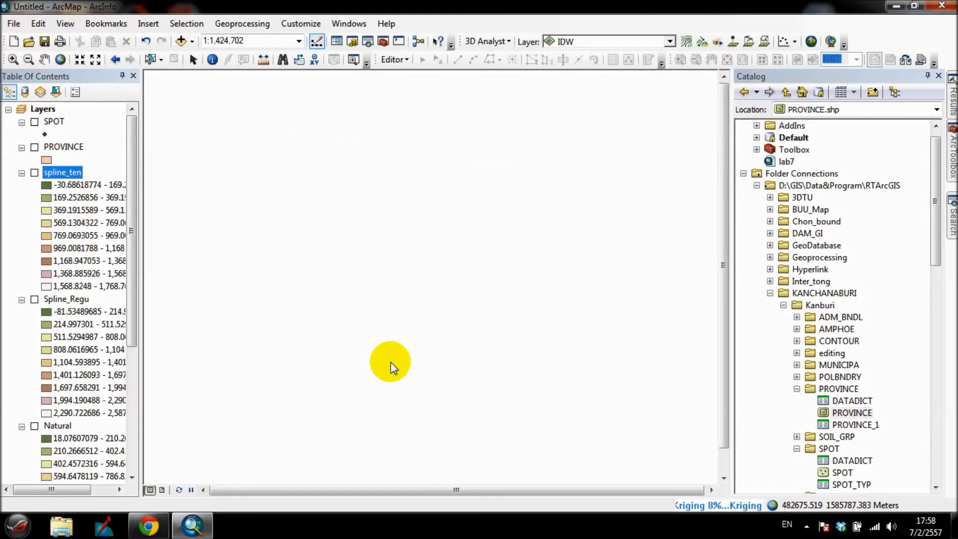
pyautogui.click(786, 532)
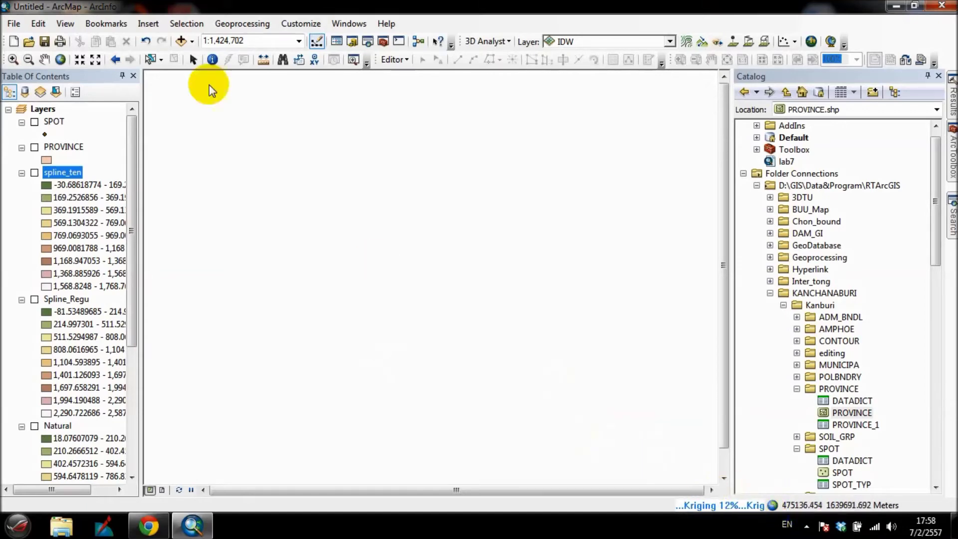
pyautogui.moveTo(133, 145); pyautogui.dragTo(147, 117)
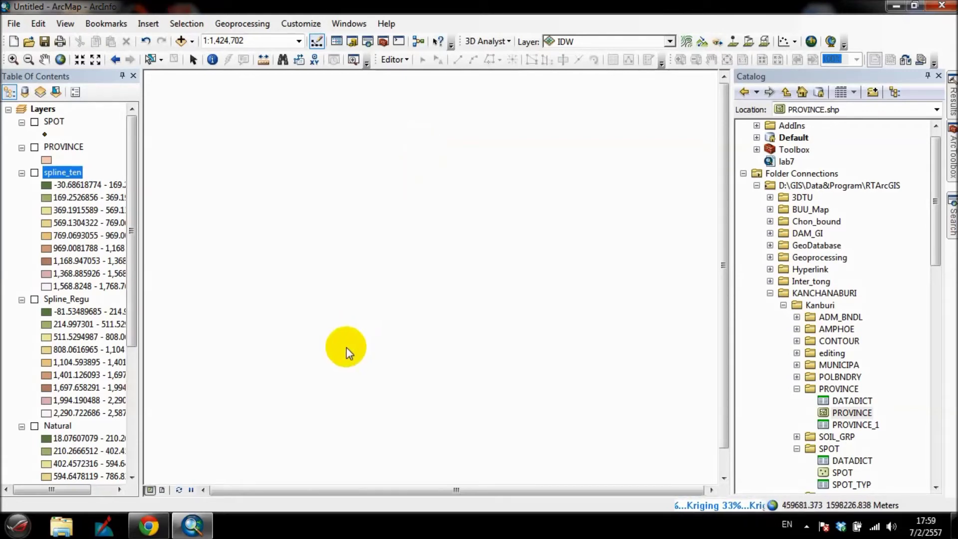
# Step: Switch to Chrome and view the published LAB05 Interpolation post from the Blogger post list
pyautogui.moveTo(160, 530)
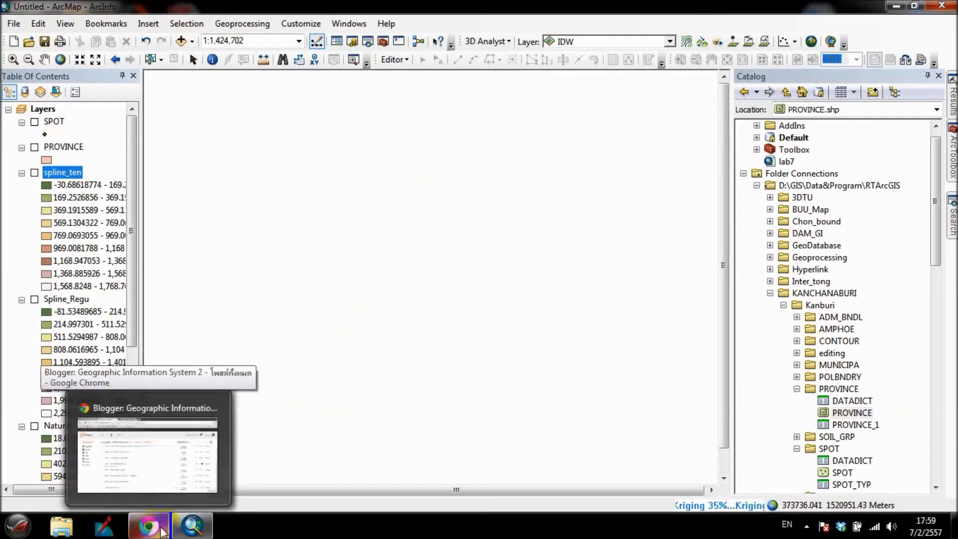
pyautogui.click(160, 530)
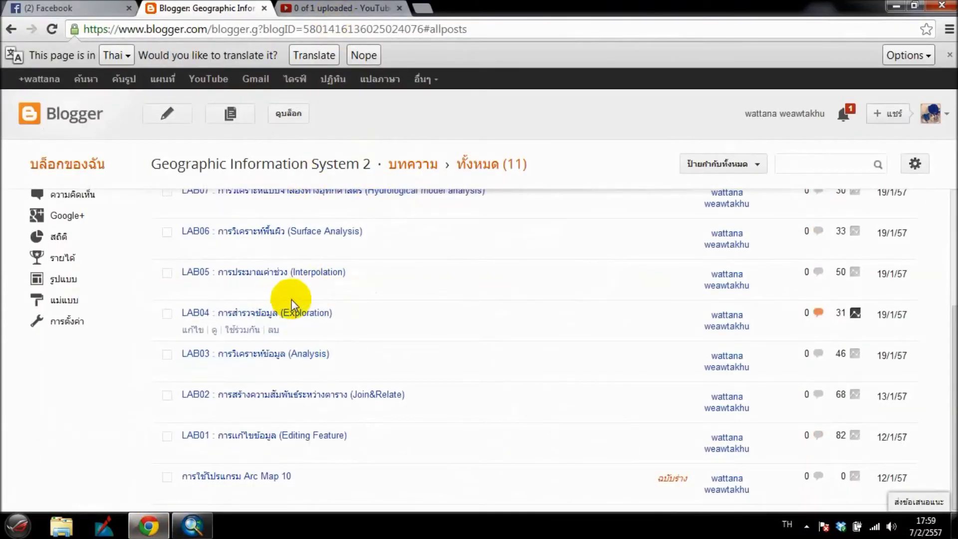
pyautogui.scroll(1, 284, 324)
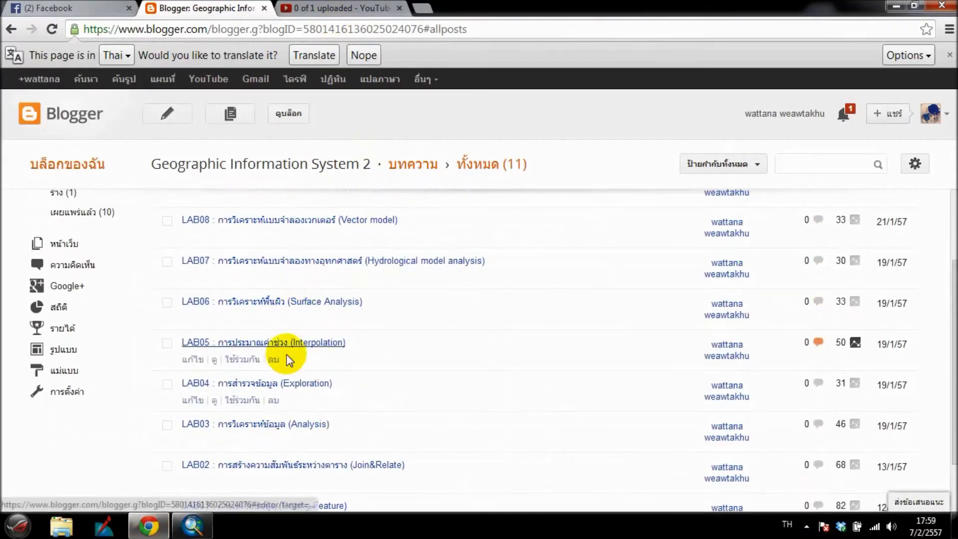
pyautogui.click(215, 360)
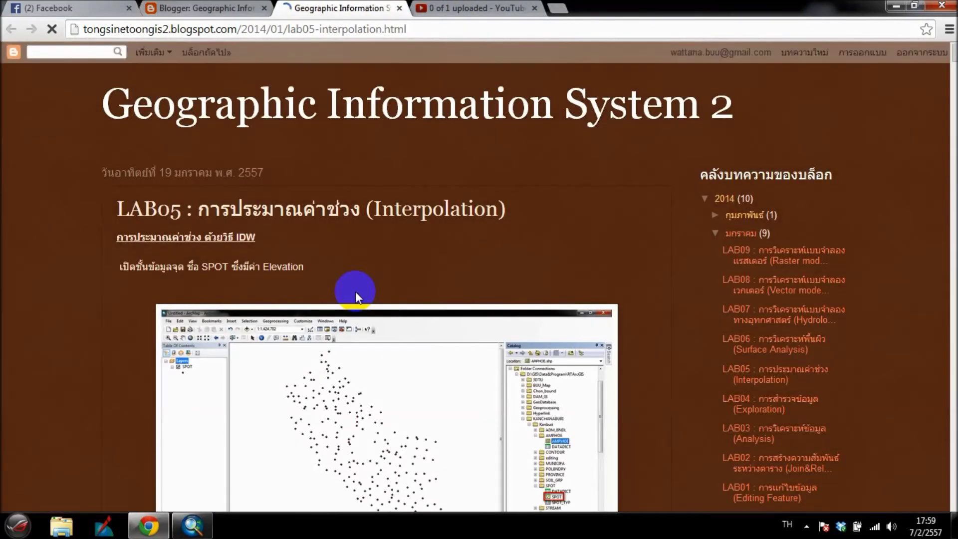
# Step: Look through the LAB05 post's IDW, Natural Neighbors and Spline instructions as far as the Kriging section
pyautogui.scroll(-5, 356, 293)
pyautogui.scroll(-20, 357, 298)
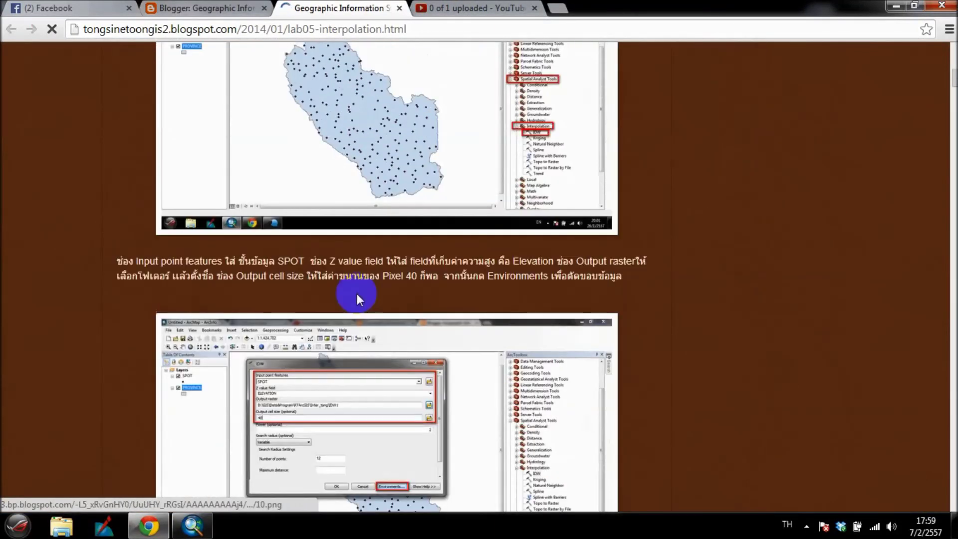
pyautogui.scroll(-20, 357, 298)
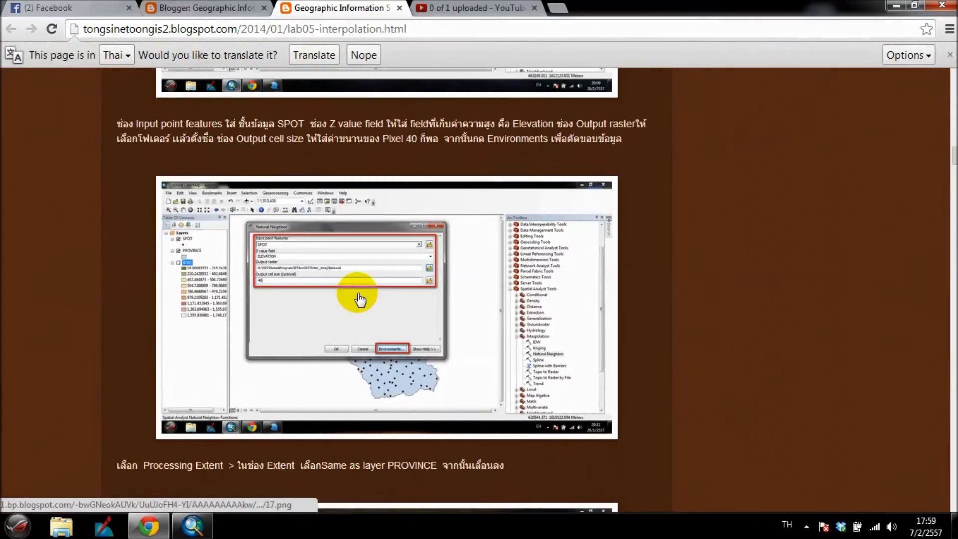
pyautogui.scroll(-20, 360, 298)
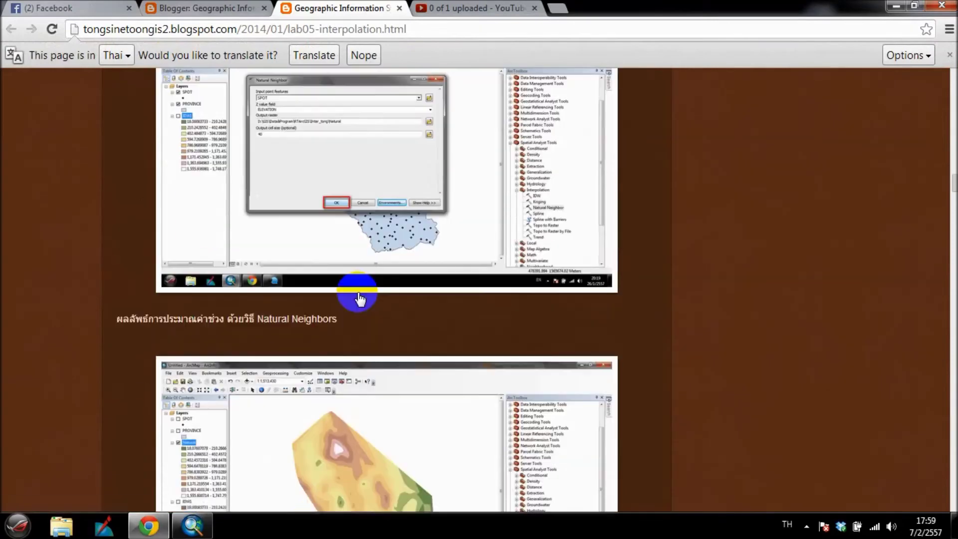
pyautogui.scroll(-4, 359, 298)
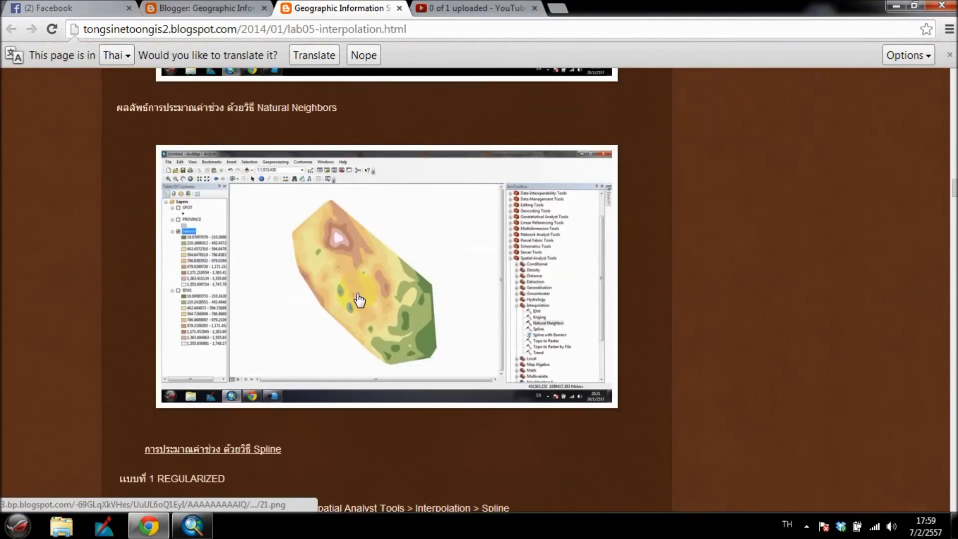
pyautogui.scroll(-20, 360, 299)
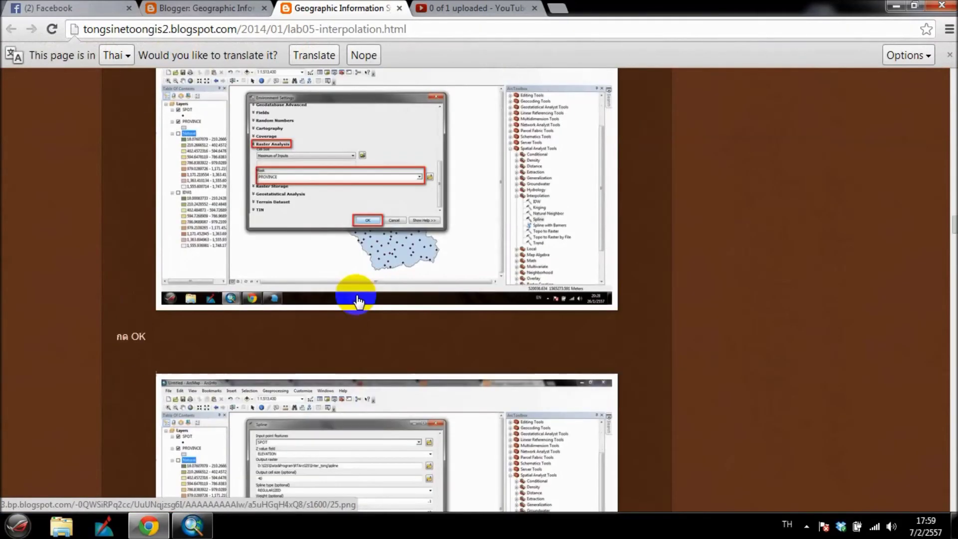
pyautogui.scroll(-20, 357, 301)
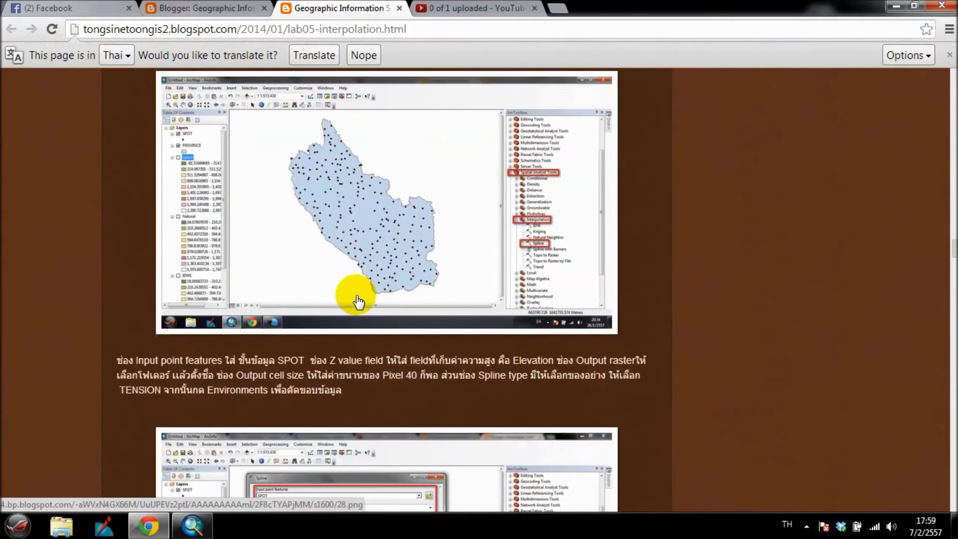
pyautogui.scroll(-13, 358, 301)
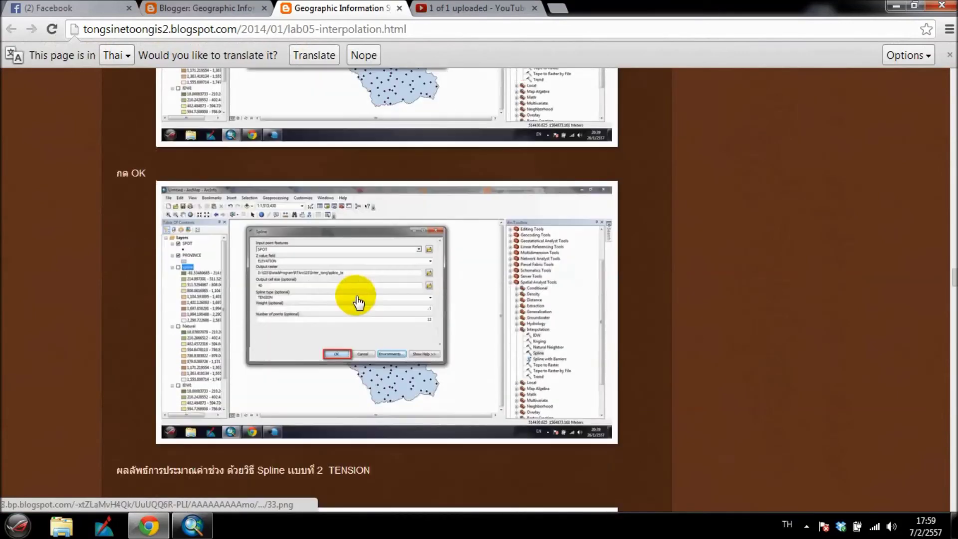
pyautogui.scroll(-15, 359, 302)
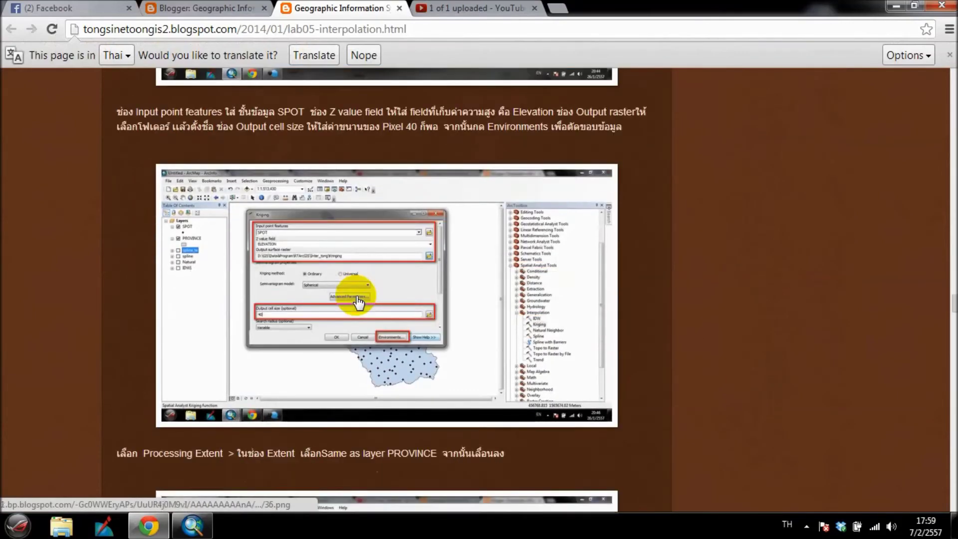
# Step: Review the Kriging section of the post, from the tool's location through the environment settings to the result image
pyautogui.scroll(5, 350, 295)
pyautogui.scroll(1, 300, 133)
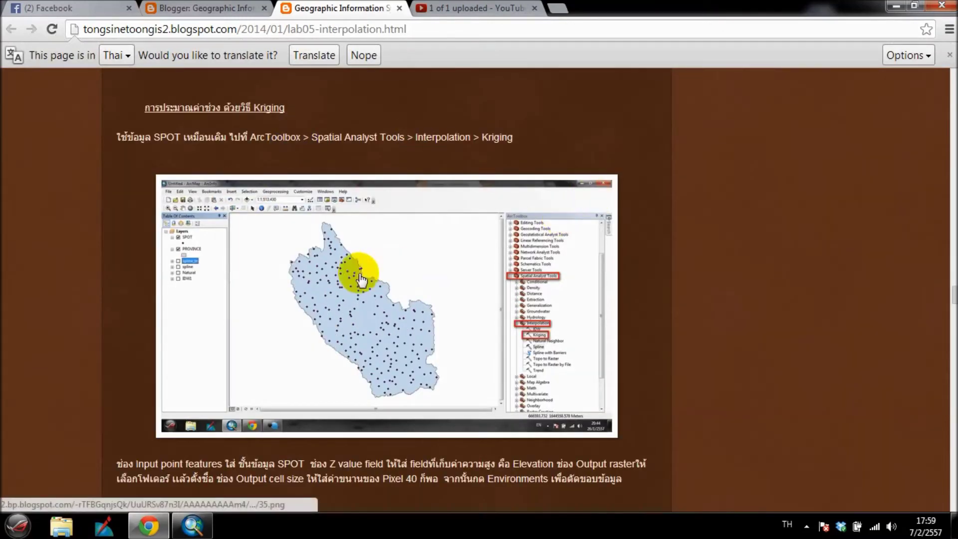
pyautogui.scroll(-2, 210, 253)
pyautogui.scroll(-18, 457, 323)
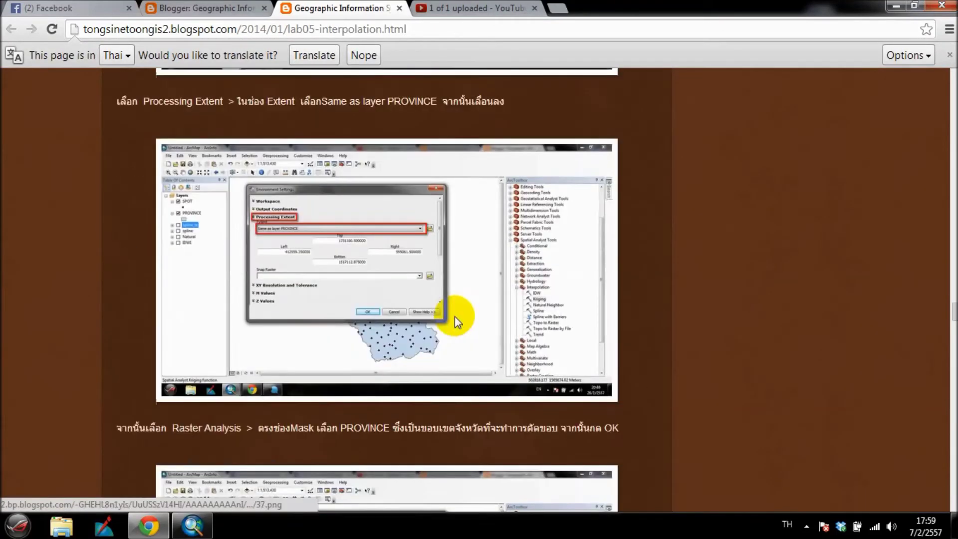
pyautogui.scroll(-7, 456, 323)
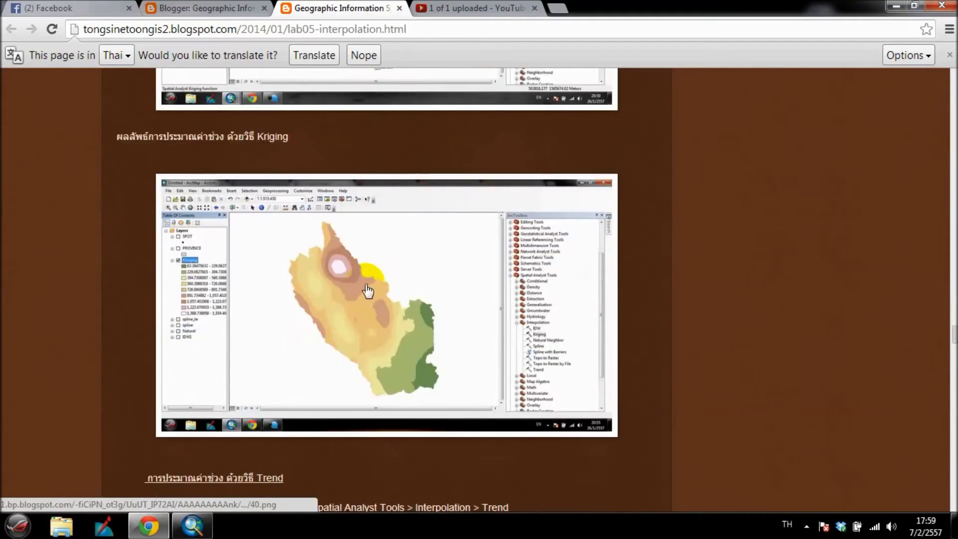
# Step: View the Kriging result image enlarged, then close the enlarged view and return to the post
pyautogui.click(381, 250)
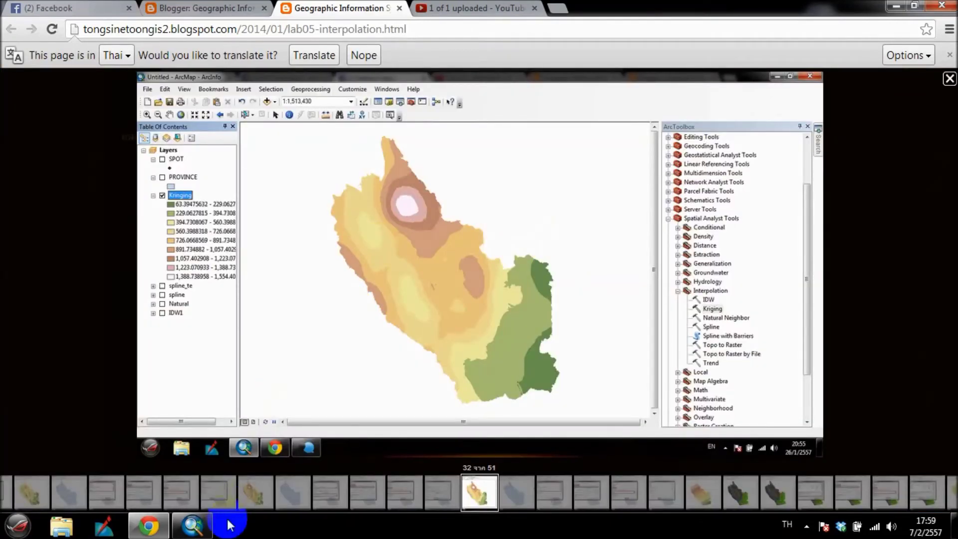
pyautogui.click(199, 529)
pyautogui.click(200, 528)
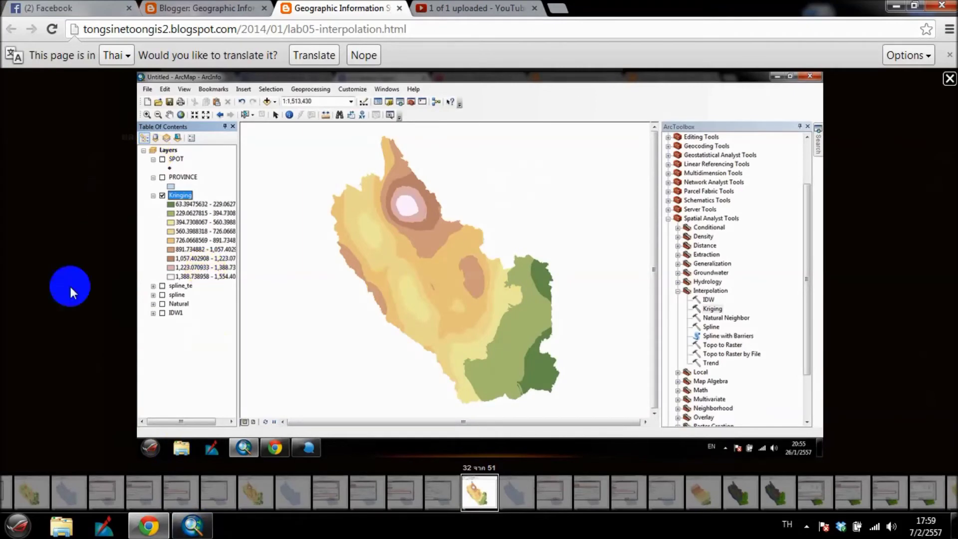
pyautogui.click(29, 273)
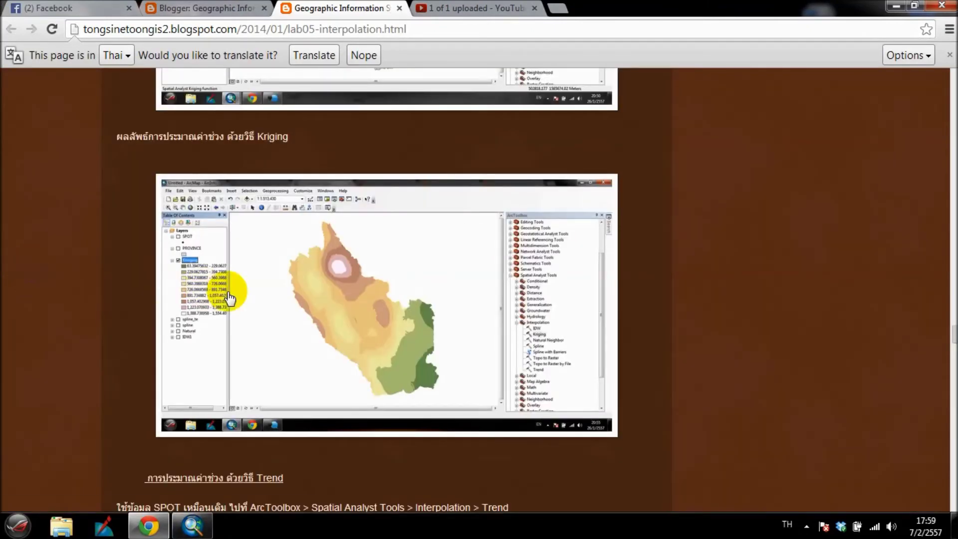
# Step: Look through the post's Trend section, from the tool's location through the parameters to the Processing Extent setting
pyautogui.scroll(-7, 230, 299)
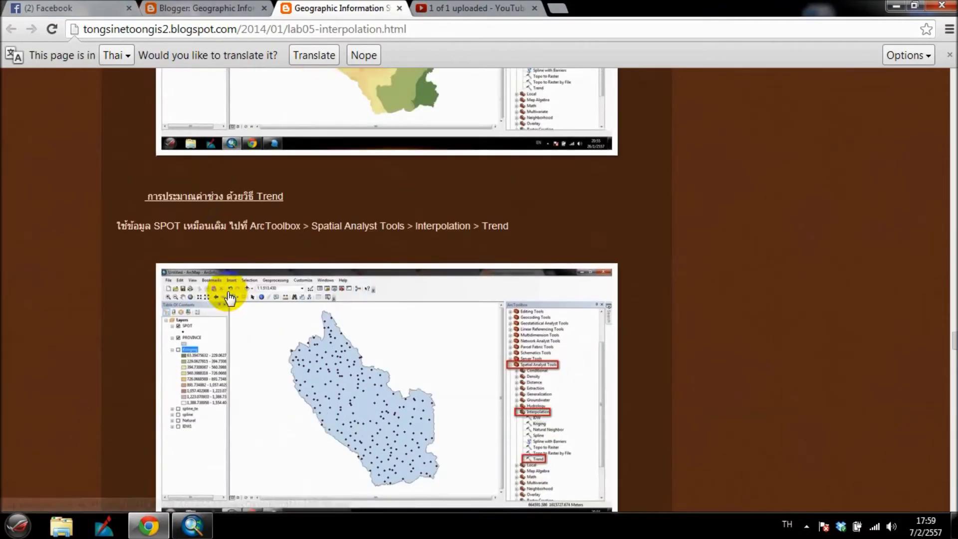
pyautogui.scroll(-4, 230, 298)
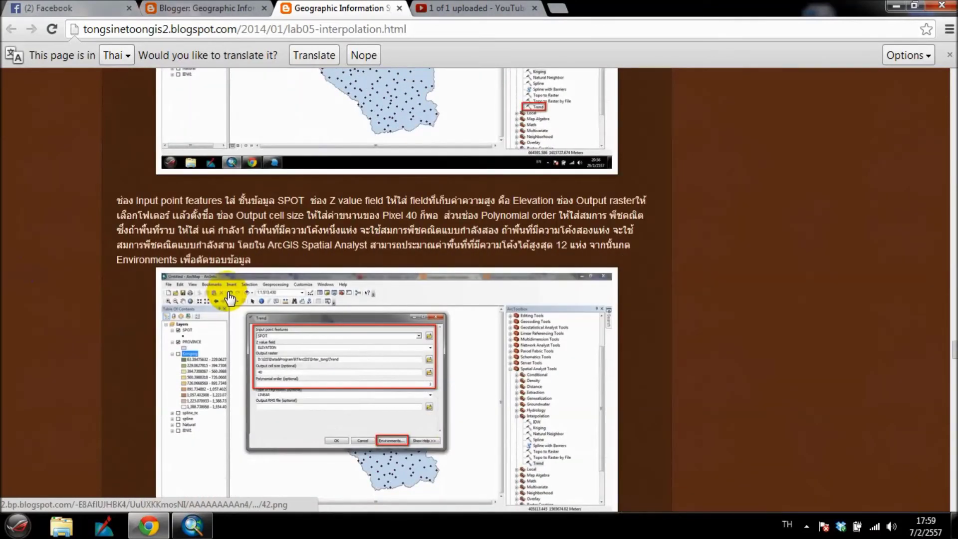
pyautogui.scroll(-5, 229, 298)
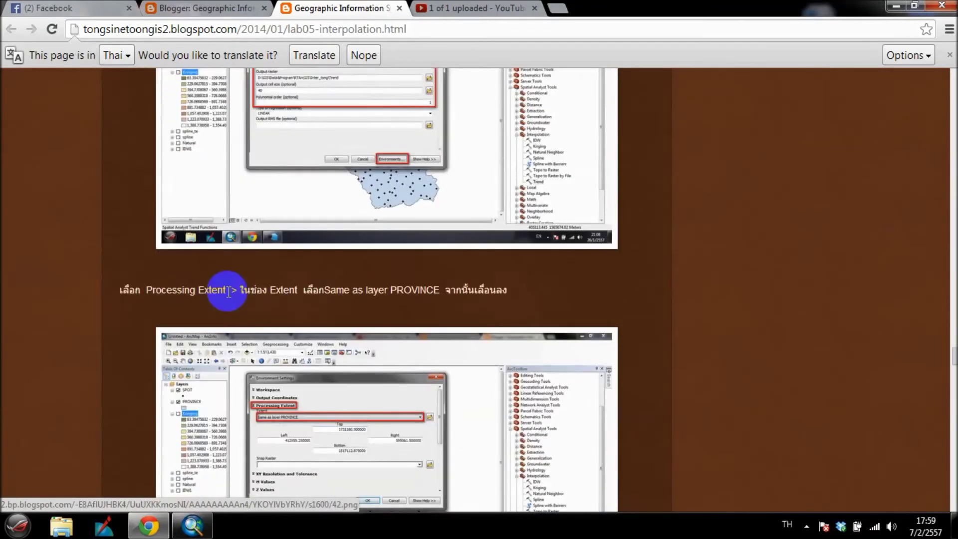
pyautogui.scroll(8, 230, 298)
pyautogui.scroll(5, 231, 298)
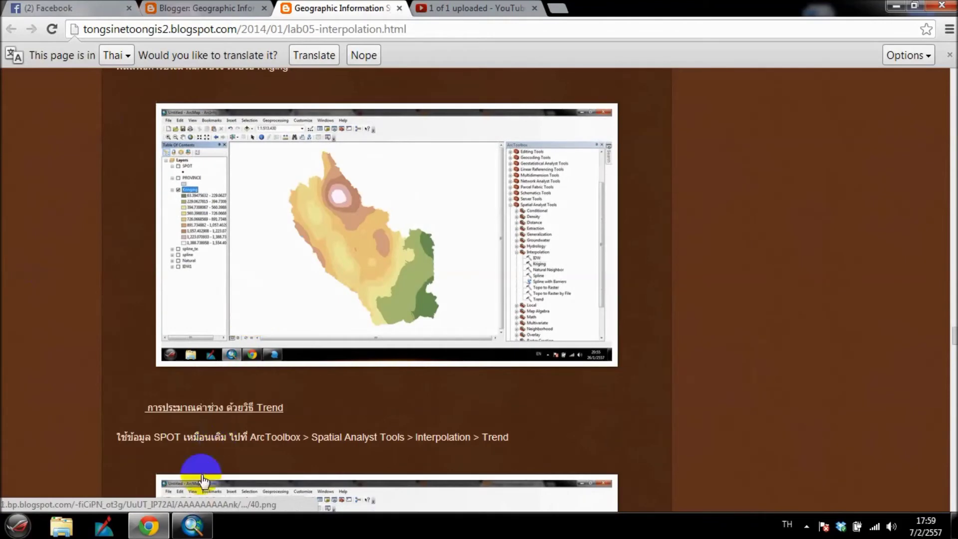
# Step: Compare the kring layer in ArcMap with the enlarged Kriging result image in the Chrome post, ending in ArcMap
pyautogui.click(192, 526)
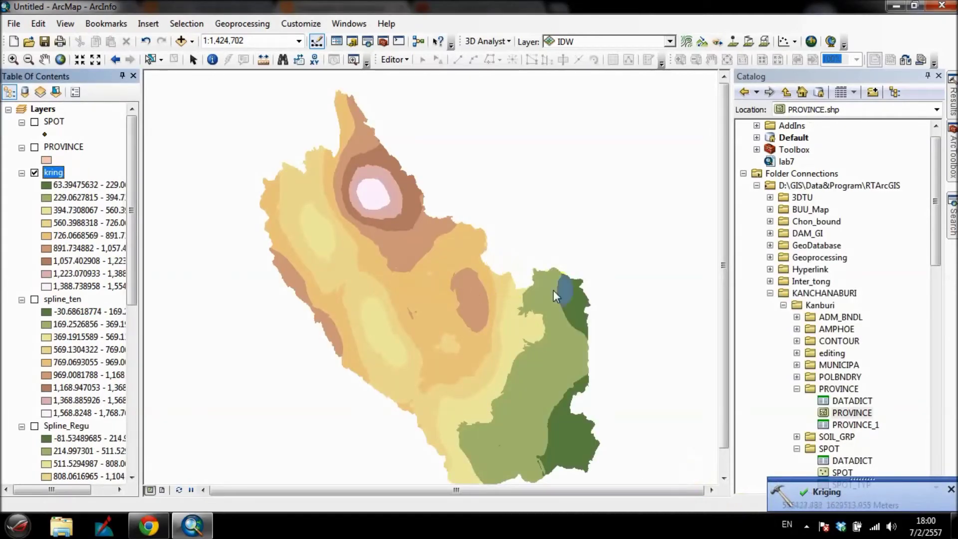
pyautogui.click(148, 526)
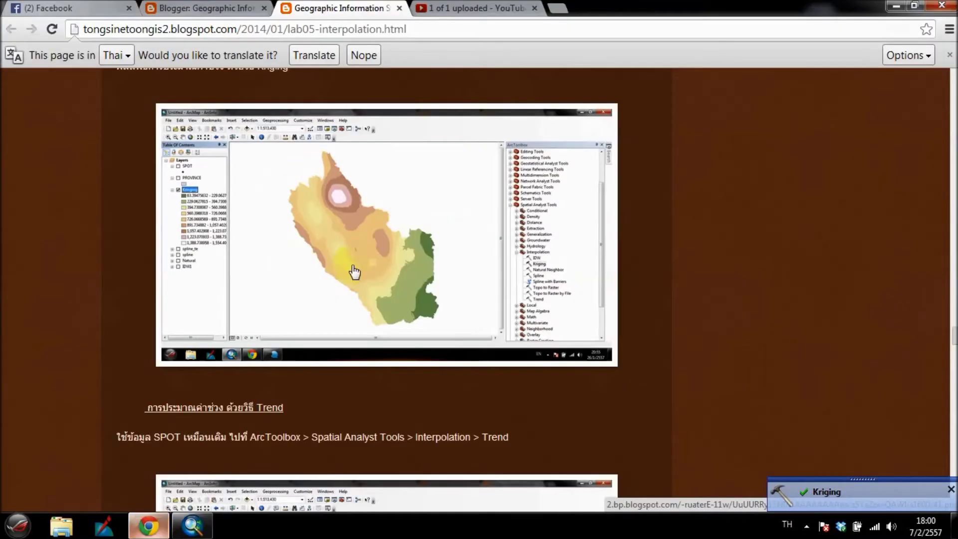
pyautogui.click(376, 225)
pyautogui.click(192, 525)
pyautogui.click(148, 525)
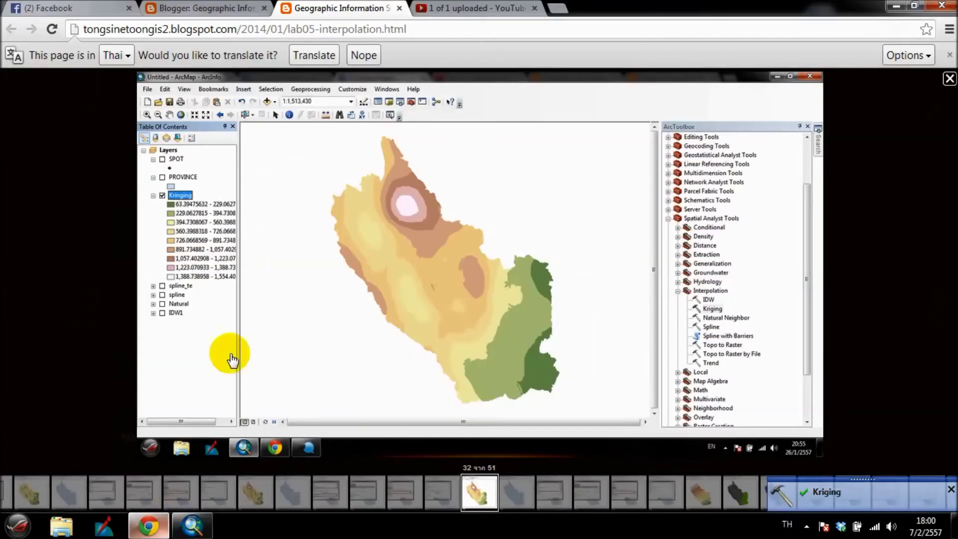
pyautogui.click(20, 278)
pyautogui.click(192, 526)
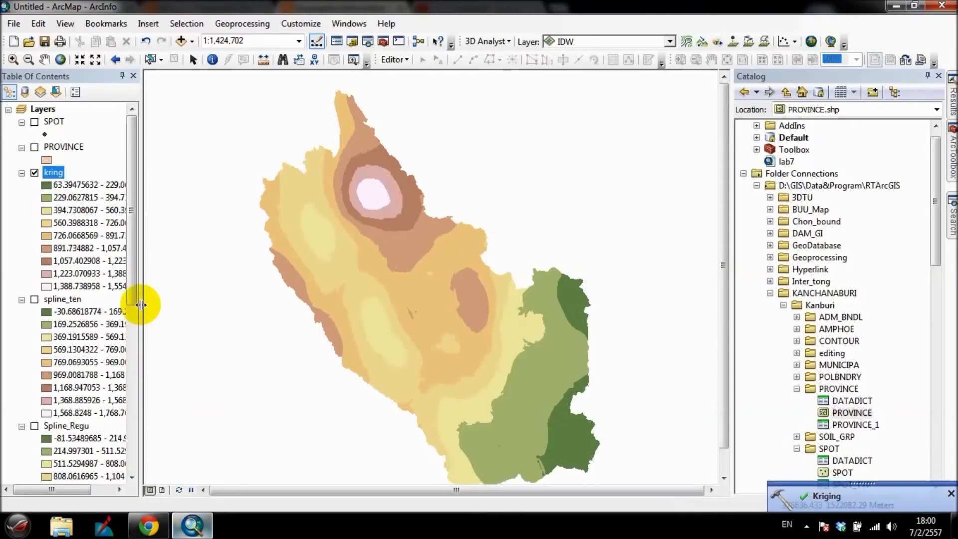
# Step: Hide the kring layer and start the Trend interpolation tool with SPOT as input points and ELEVATION as Z value field
pyautogui.click(35, 173)
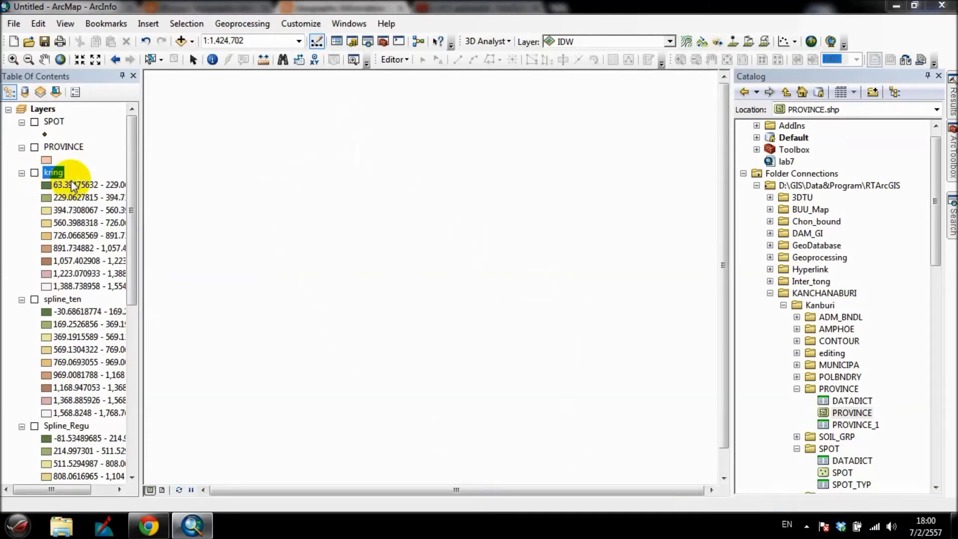
pyautogui.click(951, 155)
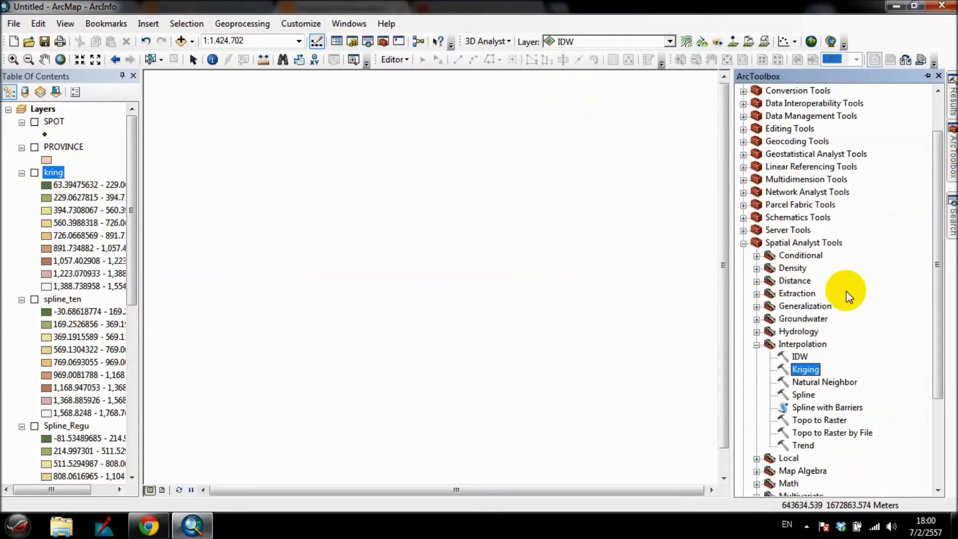
pyautogui.doubleClick(803, 445)
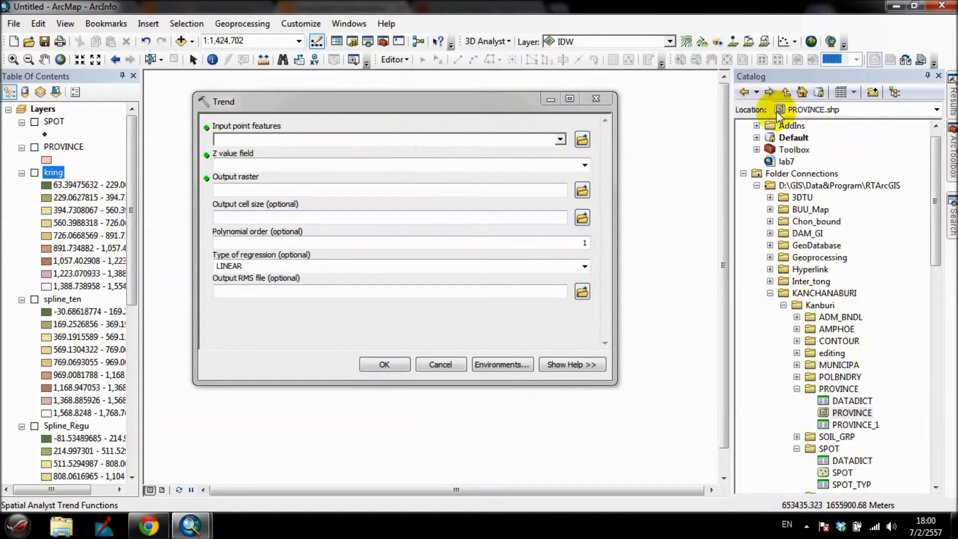
pyautogui.moveTo(948, 160)
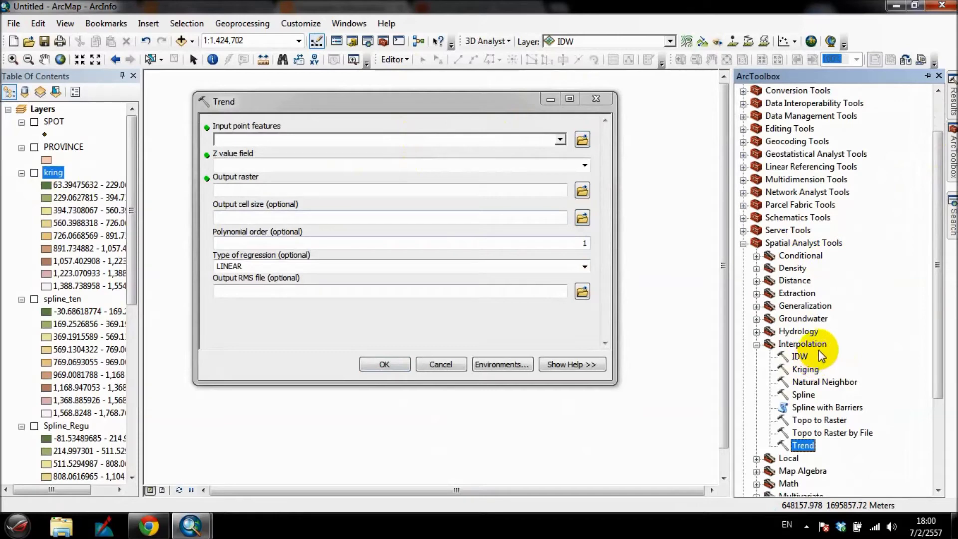
pyautogui.click(561, 139)
pyautogui.click(254, 153)
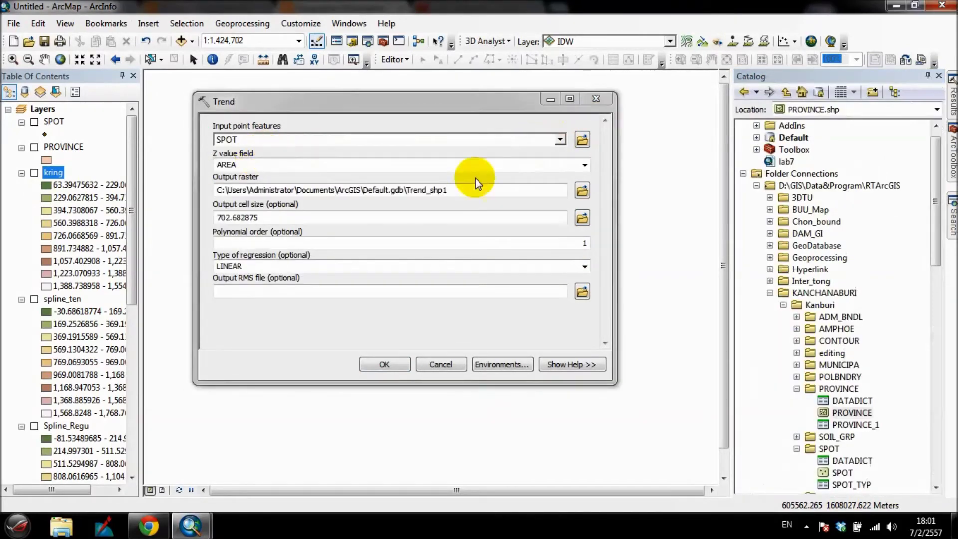
pyautogui.click(584, 165)
pyautogui.click(281, 224)
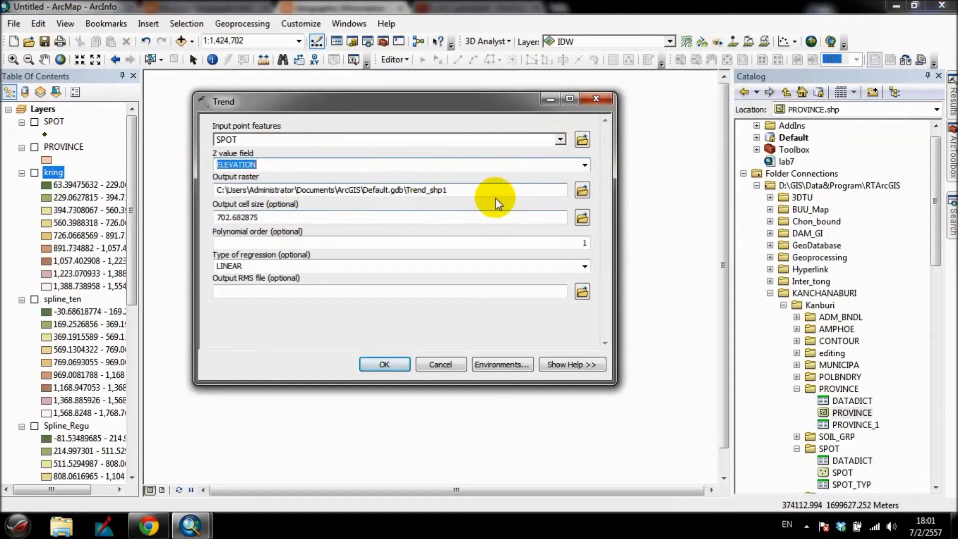
# Step: Save the Trend output raster as Tre in the Lab005 folder, with cell size 40 and polynomial order 1
pyautogui.click(582, 190)
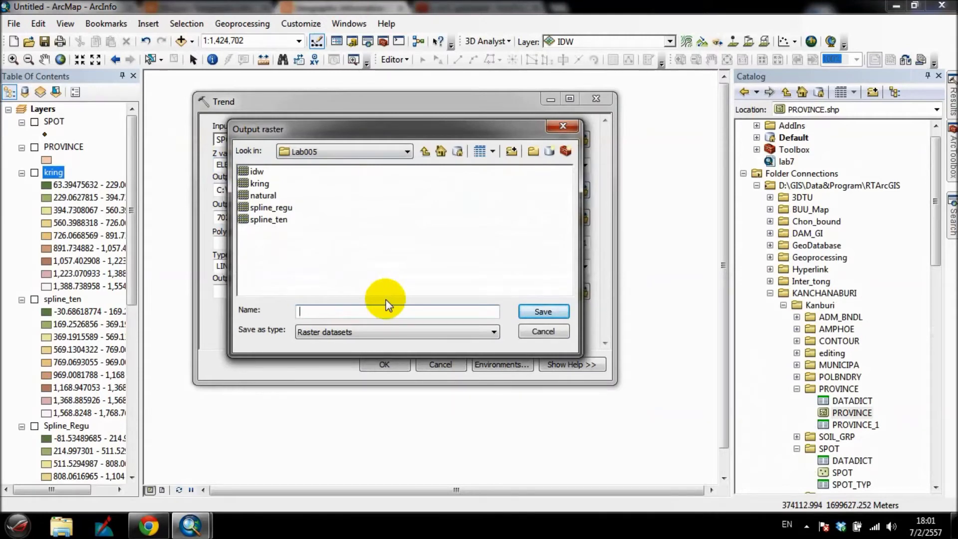
pyautogui.write('Tre')
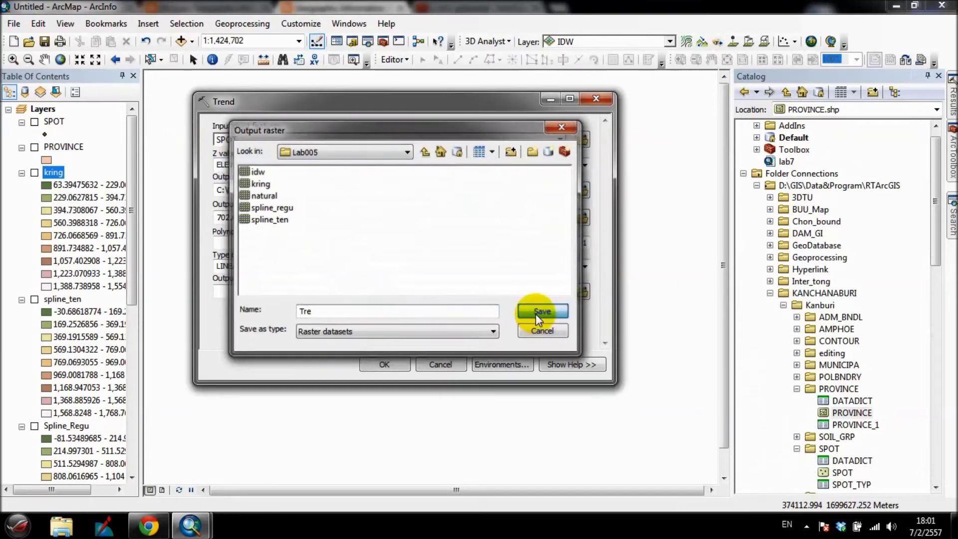
pyautogui.click(534, 313)
pyautogui.doubleClick(317, 218)
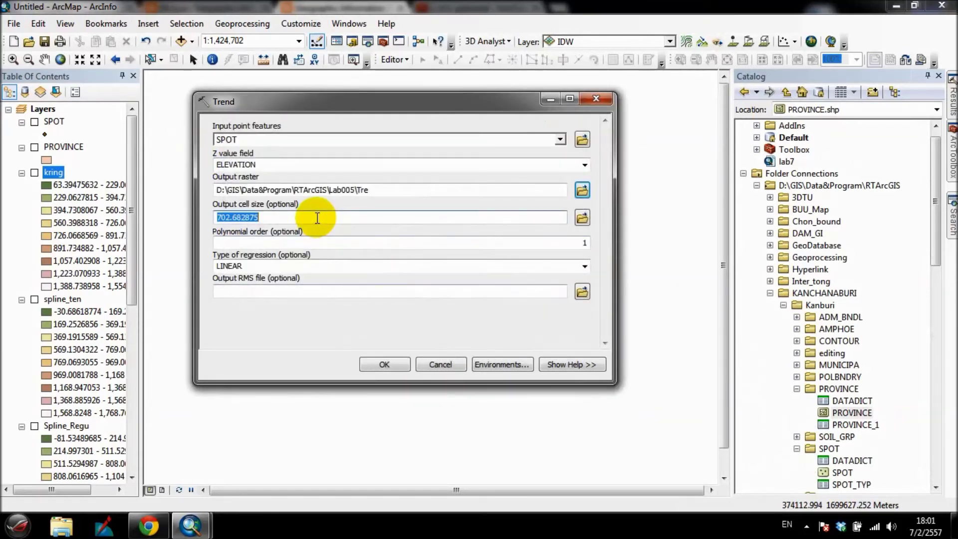
pyautogui.write('40')
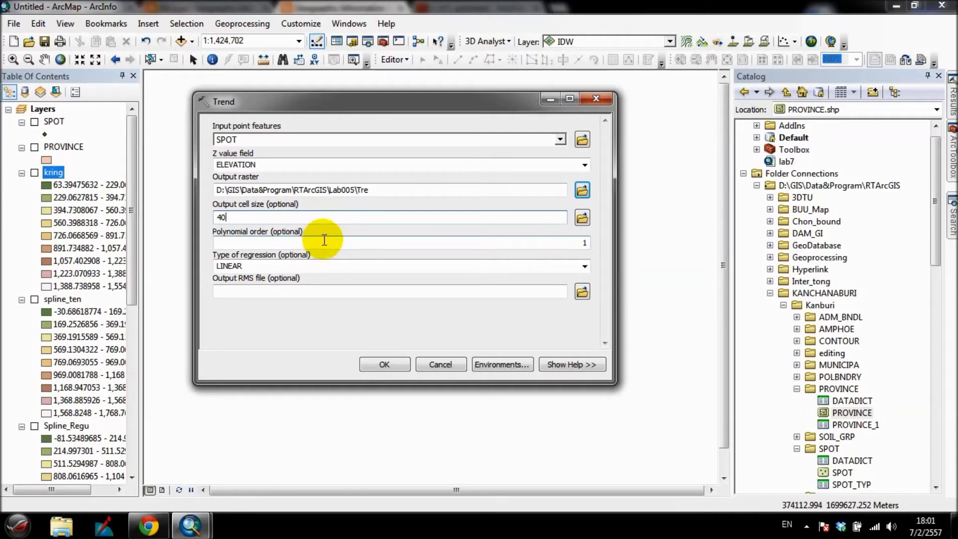
pyautogui.click(569, 243)
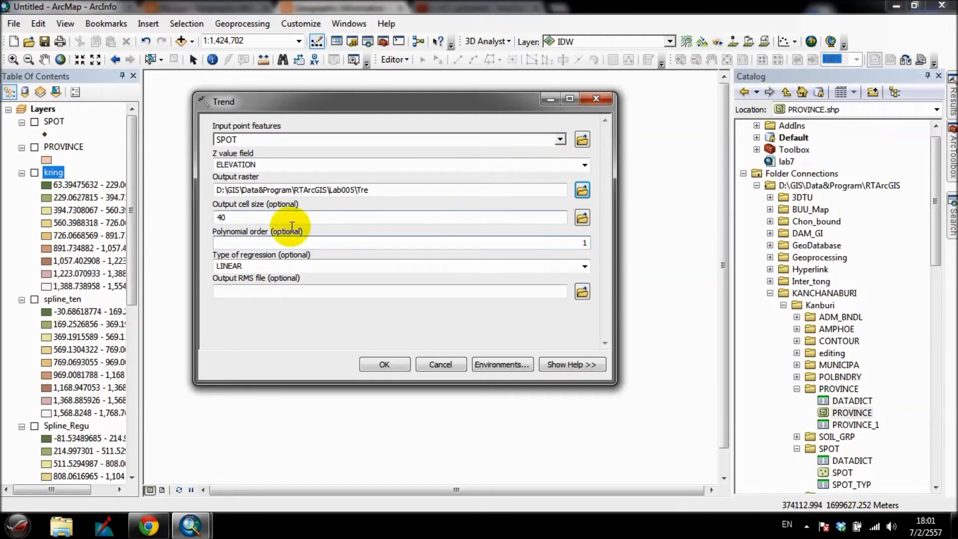
pyautogui.click(578, 244)
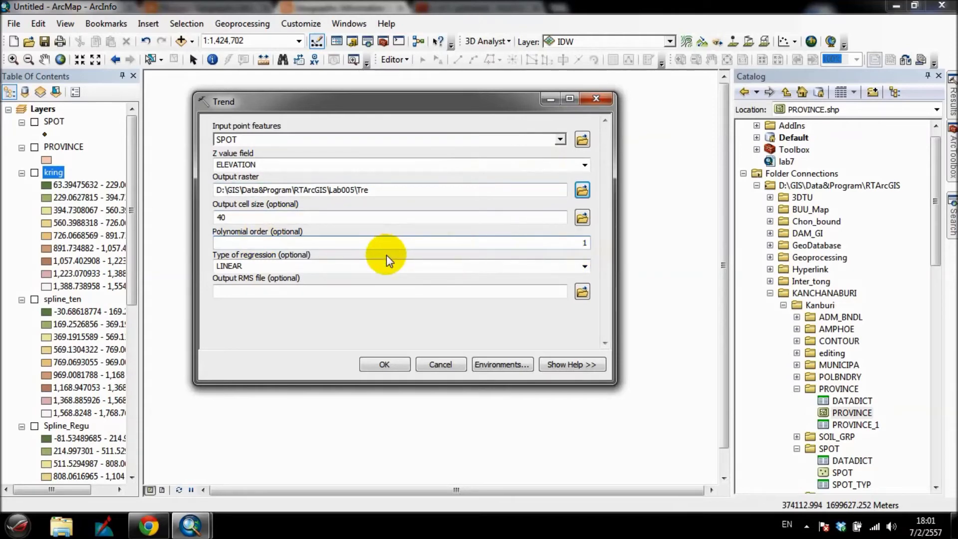
# Step: Set the processing extent to Same as layer PROVINCE and the raster analysis mask to PROVINCE, and run Trend
pyautogui.click(508, 369)
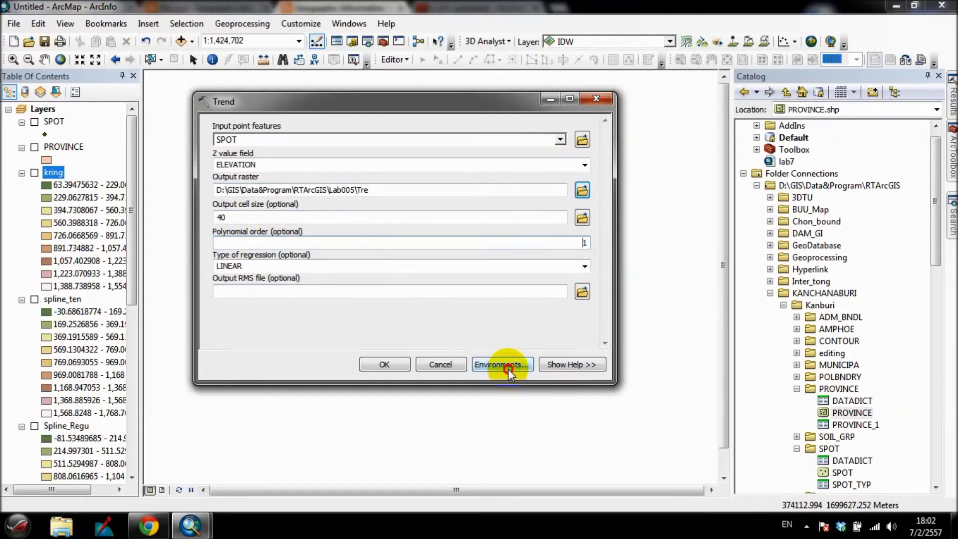
pyautogui.click(274, 161)
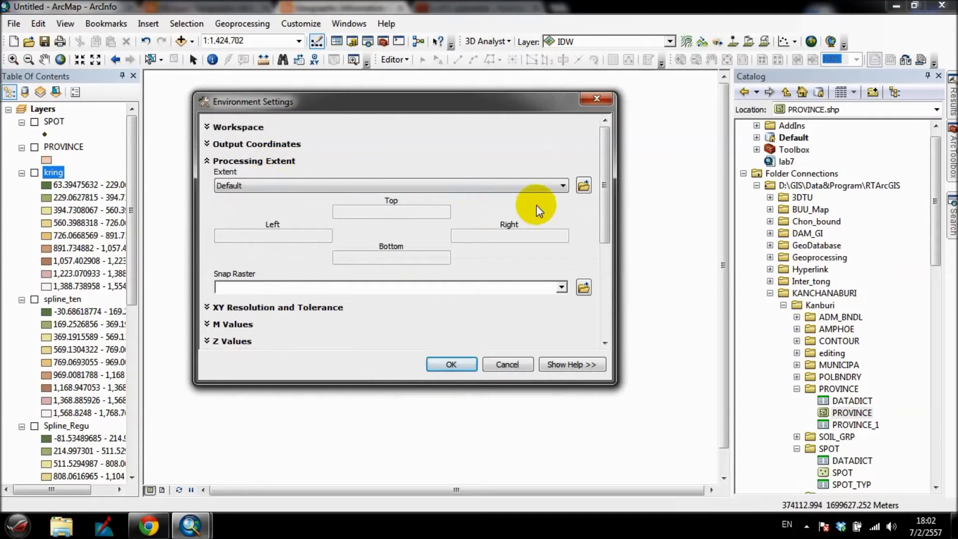
pyautogui.click(560, 185)
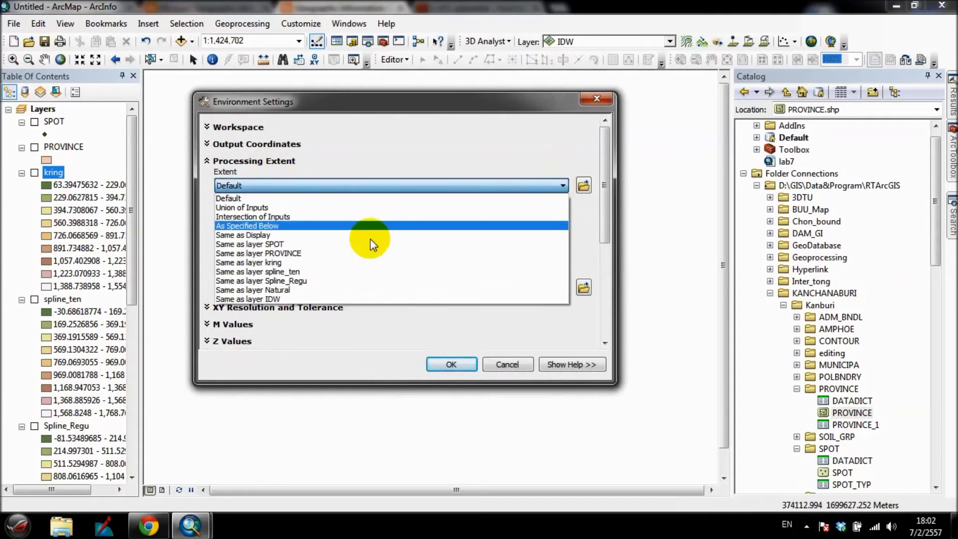
pyautogui.click(302, 254)
pyautogui.moveTo(605, 190); pyautogui.dragTo(604, 316)
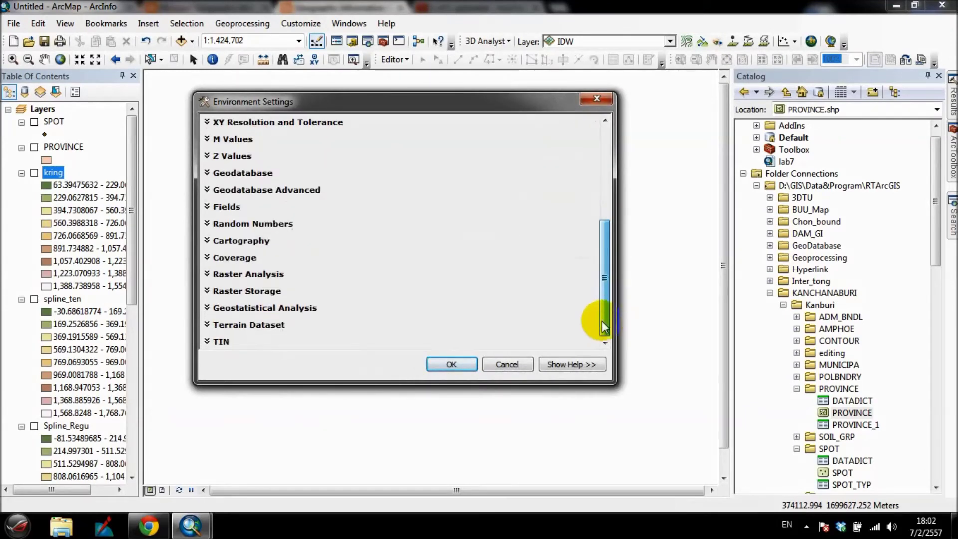
pyautogui.click(278, 274)
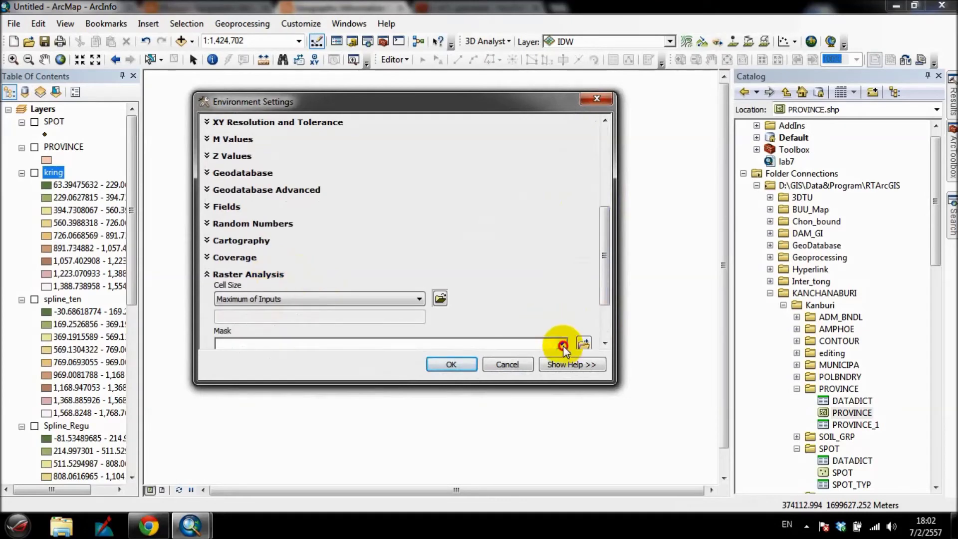
pyautogui.click(562, 343)
pyautogui.click(279, 187)
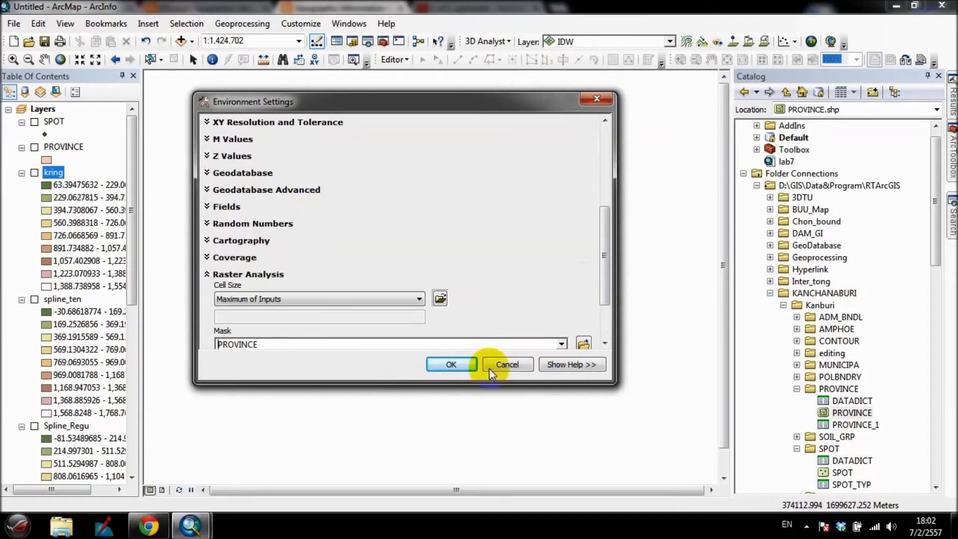
pyautogui.click(451, 364)
pyautogui.click(383, 365)
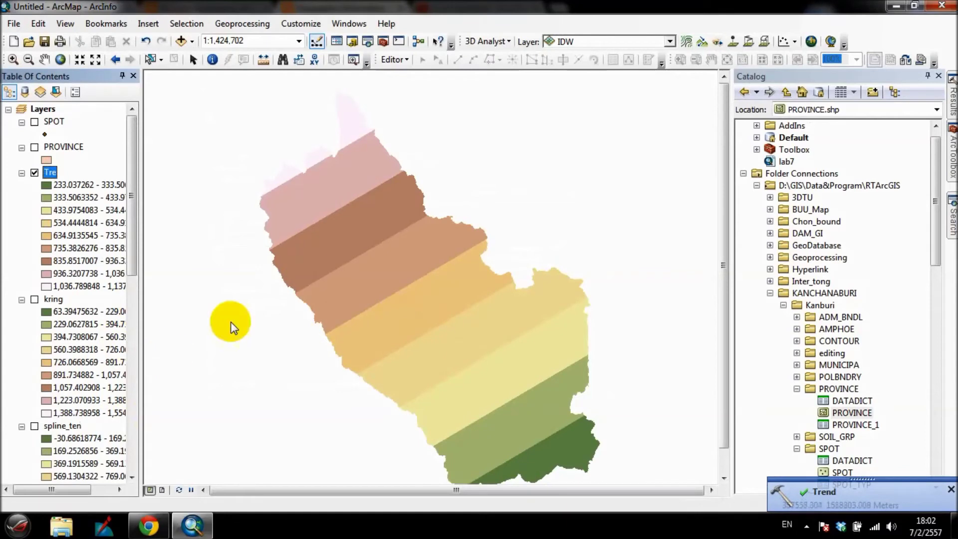
pyautogui.moveTo(723, 200); pyautogui.dragTo(723, 227)
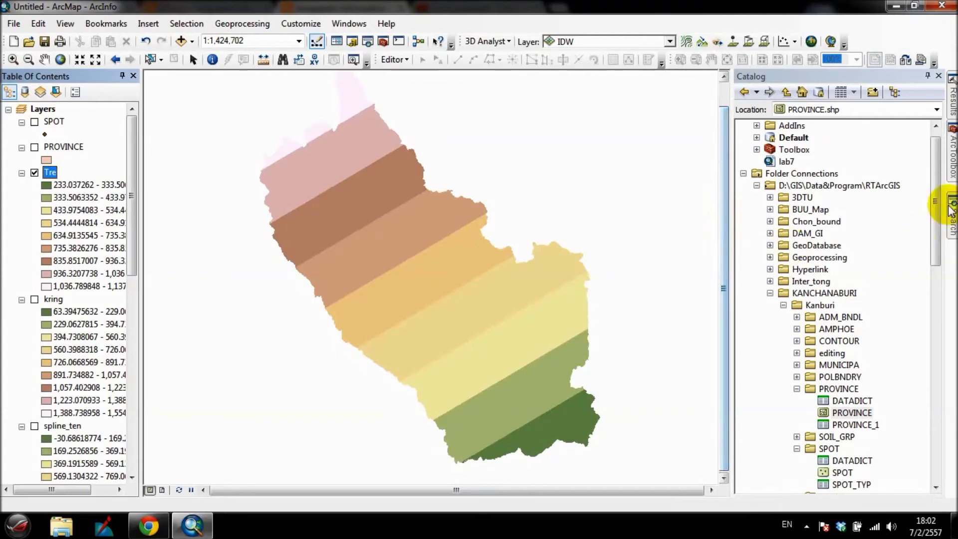
# Step: Open the Topo to Raster tool and add the SPOT and PROVINCE layers as input feature data
pyautogui.moveTo(951, 177)
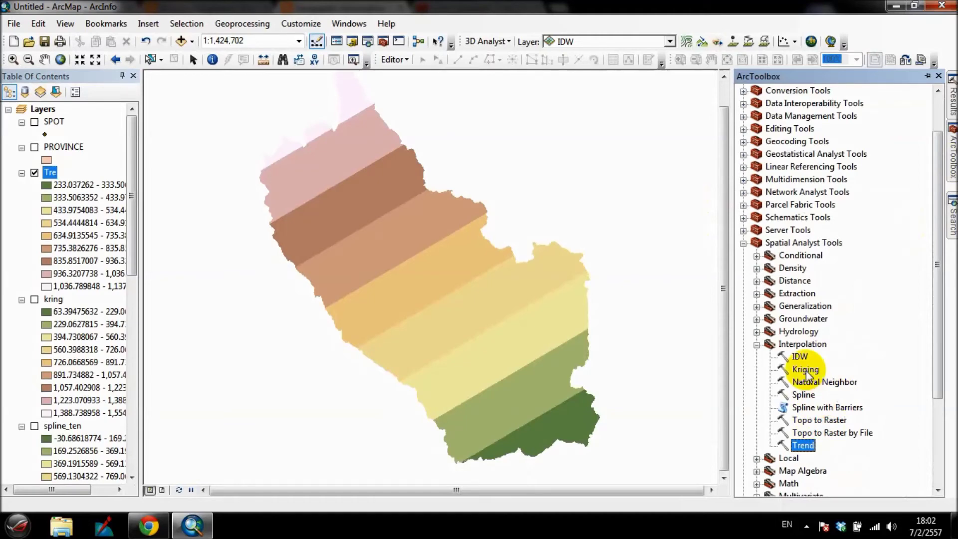
pyautogui.click(818, 420)
pyautogui.doubleClick(819, 421)
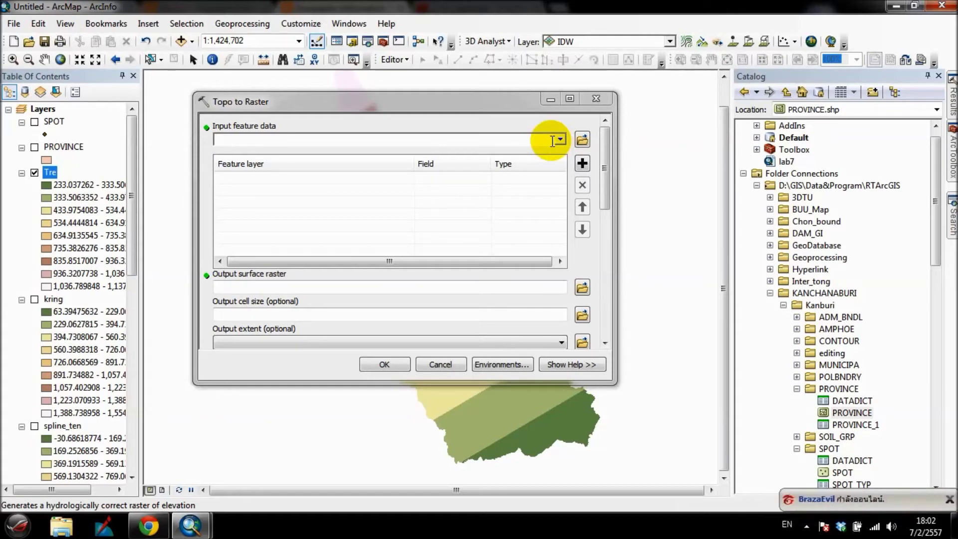
pyautogui.click(559, 145)
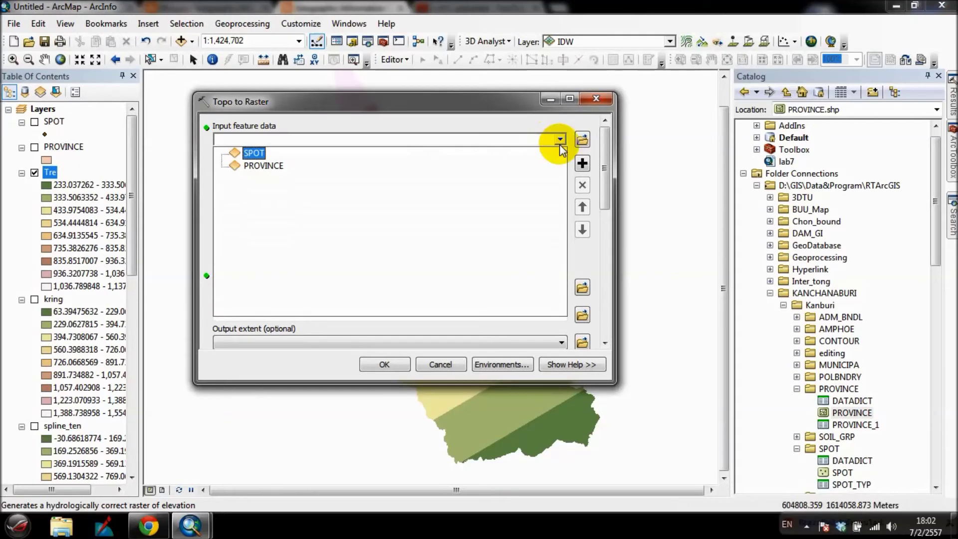
pyautogui.click(308, 152)
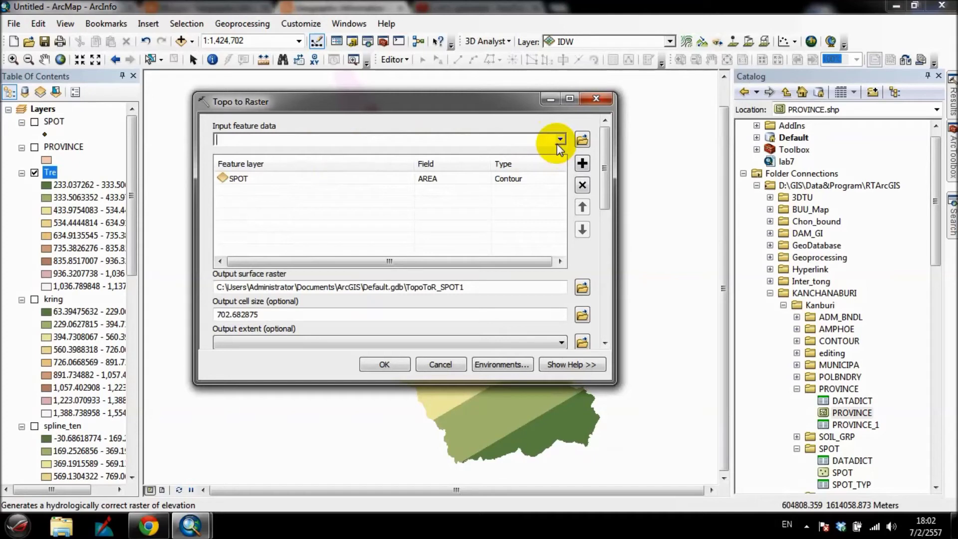
pyautogui.click(559, 142)
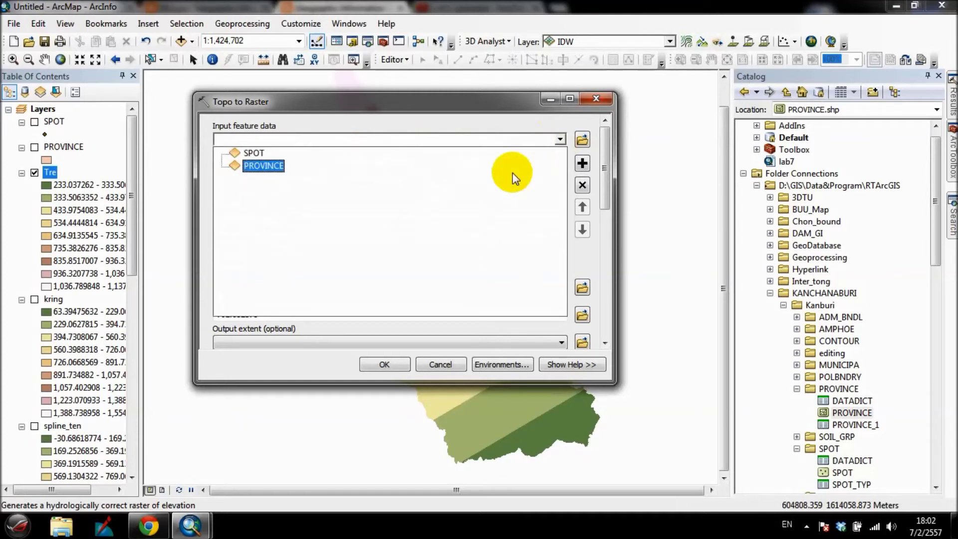
pyautogui.click(268, 168)
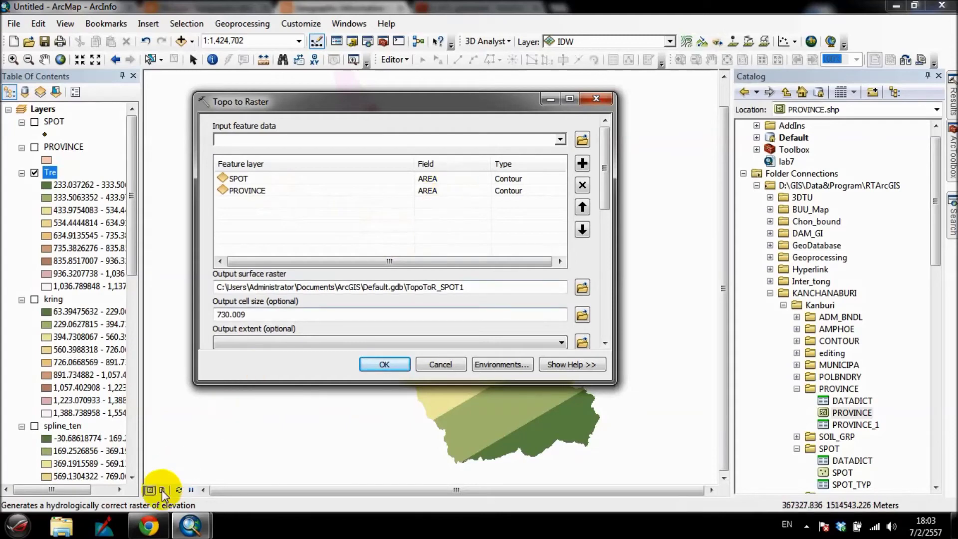
# Step: Switch to Chrome and look through the LAB05 post past the Trend result to the Topo to Raster section
pyautogui.click(148, 525)
pyautogui.scroll(-15, 375, 445)
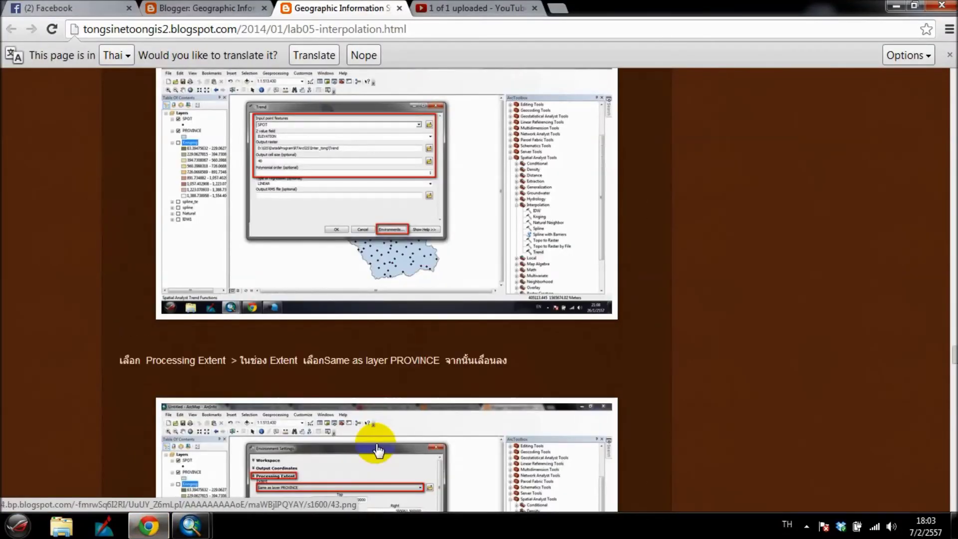
pyautogui.scroll(3, 376, 346)
pyautogui.scroll(-12, 376, 346)
pyautogui.scroll(-15, 382, 365)
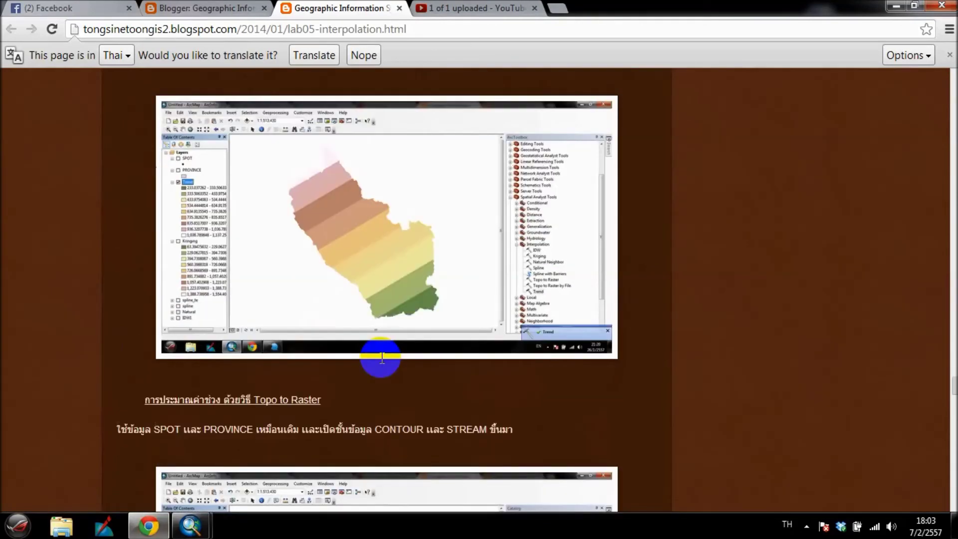